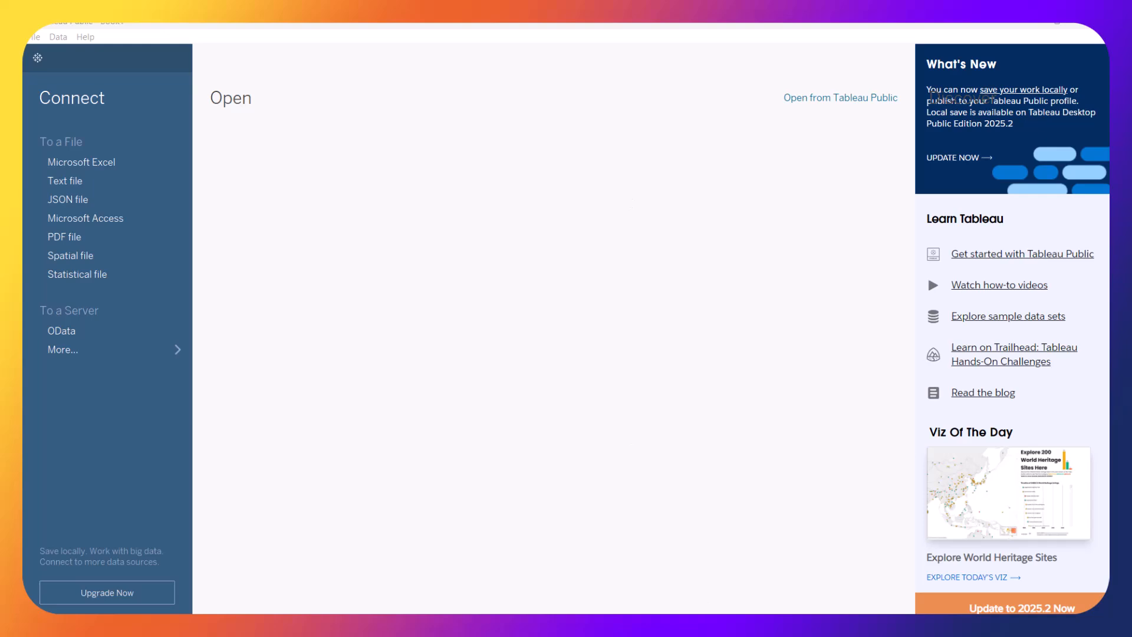
- Switch to the WPS Office window and bring up the Superstore.xlsx workbook
{"action": "key", "text": "super+n"}
{"action": "key", "text": "super+n"}
{"action": "key", "text": "super+Tab"}
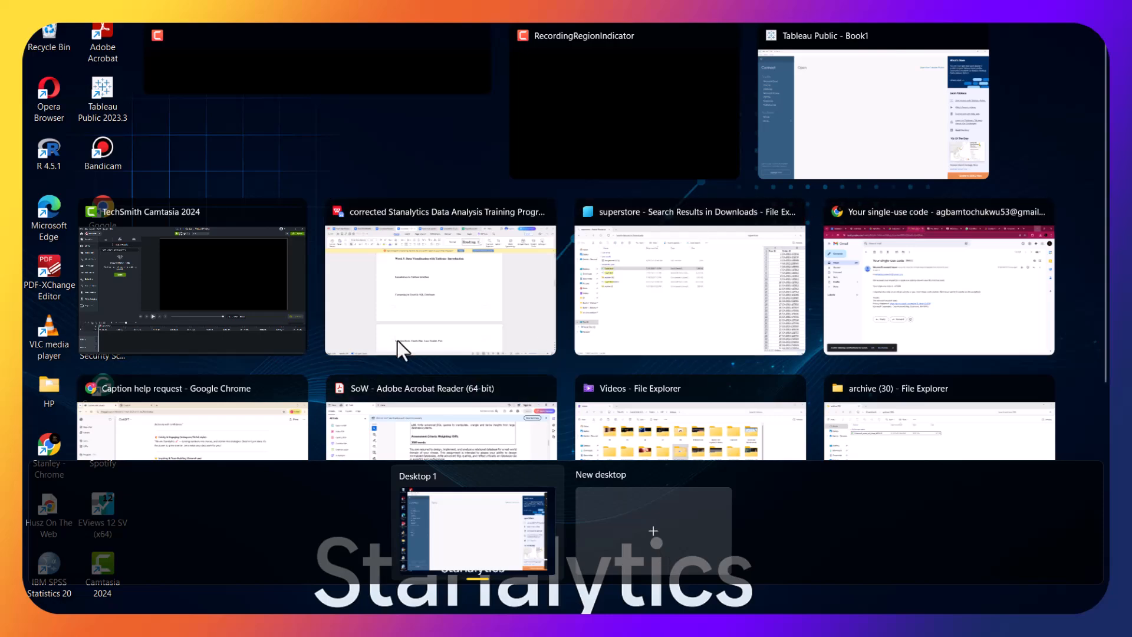
{"action": "left_click", "coordinate": [417, 308]}
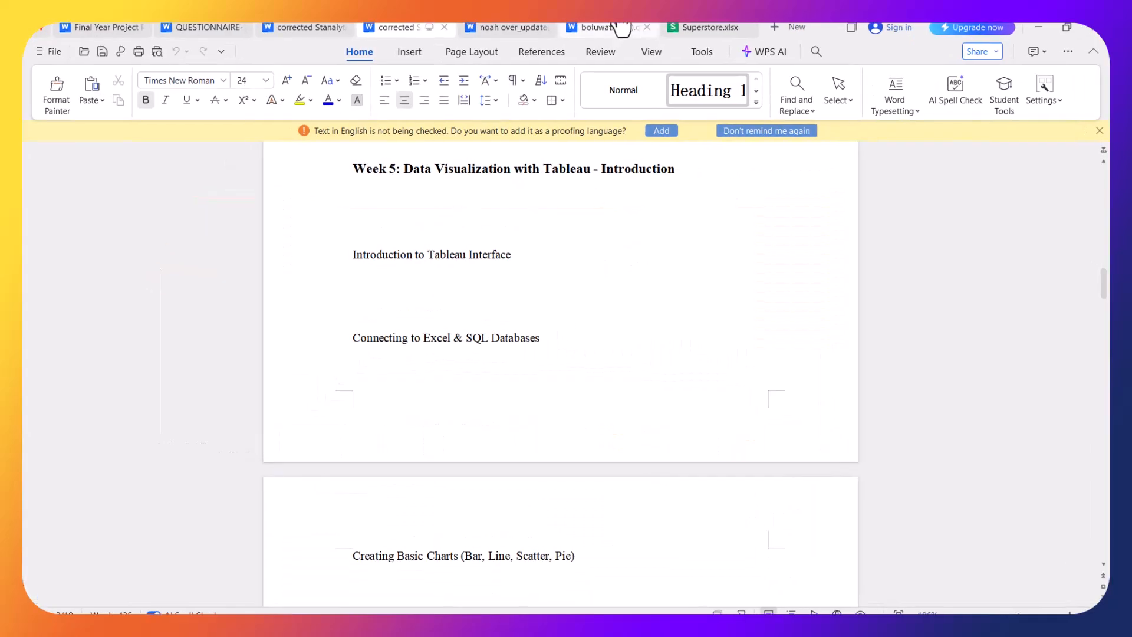
{"action": "left_click", "coordinate": [693, 29]}
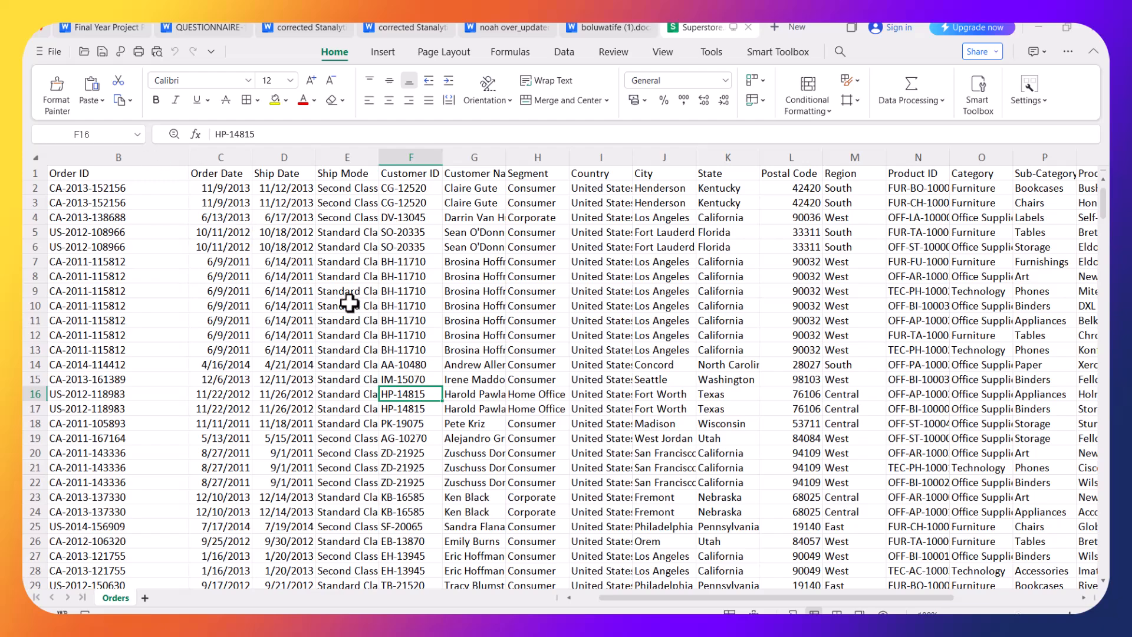
- Examine the Orders sheet's records and its columns through to Sales, Quantity, Discount and Profit
{"action": "scroll", "coordinate": [366, 303], "scroll_direction": "down", "scroll_amount": 5}
{"action": "scroll", "coordinate": [476, 415], "scroll_direction": "down", "scroll_amount": 19}
{"action": "scroll", "coordinate": [477, 415], "scroll_direction": "down", "scroll_amount": 20}
{"action": "scroll", "coordinate": [477, 415], "scroll_direction": "down", "scroll_amount": 10}
{"action": "scroll", "coordinate": [477, 414], "scroll_direction": "up", "scroll_amount": 8}
{"action": "scroll", "coordinate": [476, 415], "scroll_direction": "up", "scroll_amount": 20}
{"action": "scroll", "coordinate": [477, 415], "scroll_direction": "up", "scroll_amount": 20}
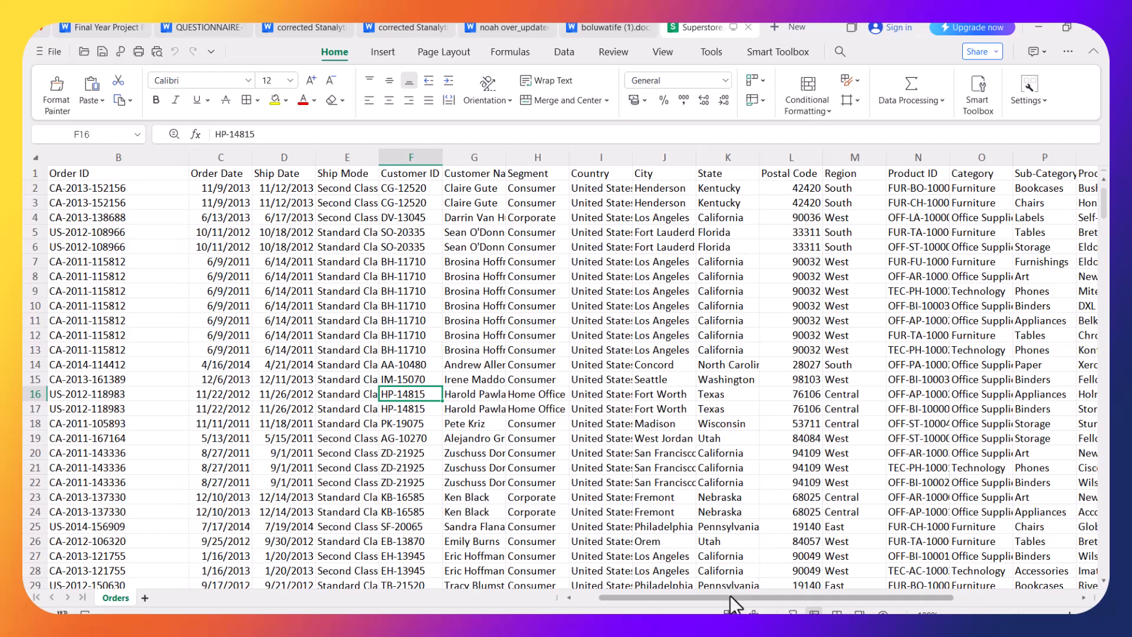
{"action": "left_click_drag", "start_coordinate": [734, 605], "coordinate": [977, 606]}
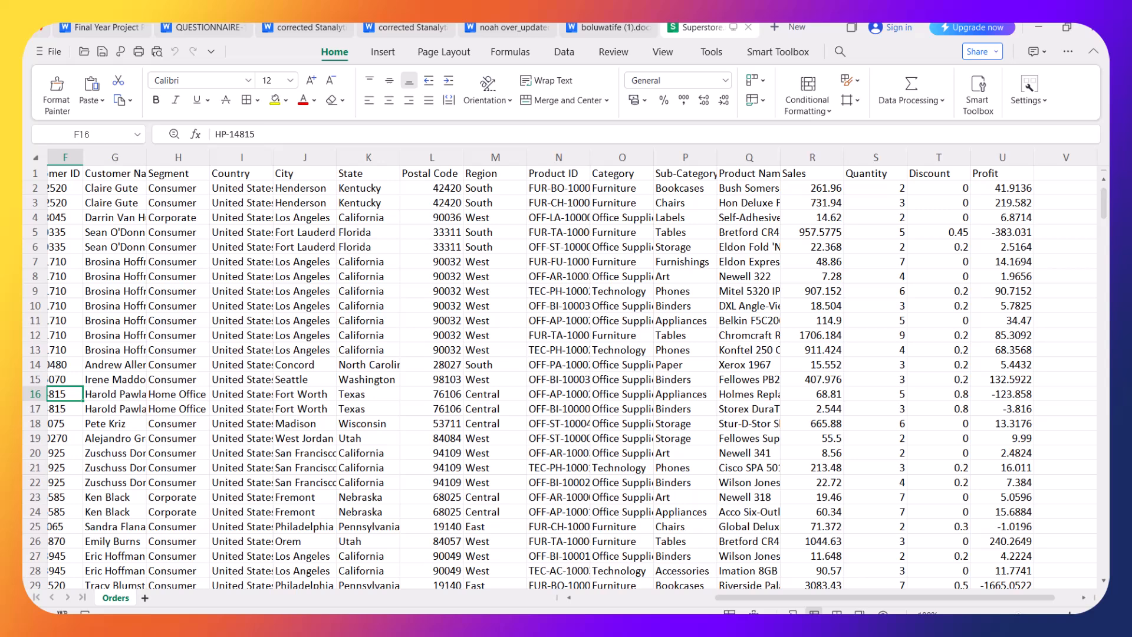
- Switch to Tableau Public and connect to the Superstore Excel workbook, found by searching the Downloads folder for "superstore"
{"action": "mouse_move", "coordinate": [666, 613]}
{"action": "key", "text": "super+Tab"}
{"action": "left_click", "coordinate": [570, 610]}
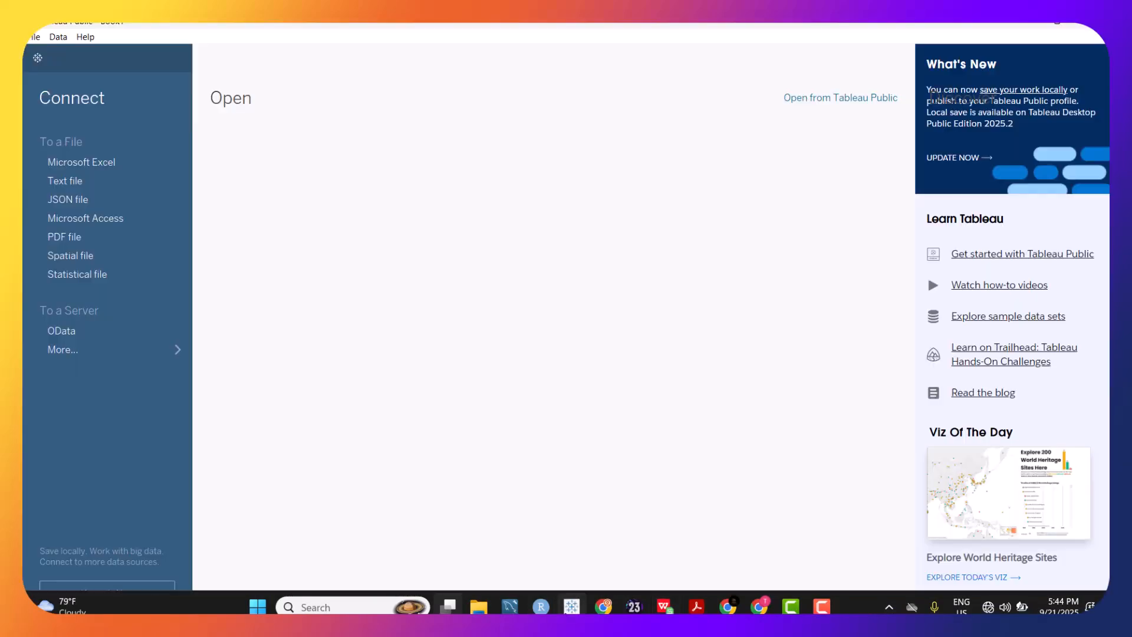
{"action": "left_click", "coordinate": [82, 162]}
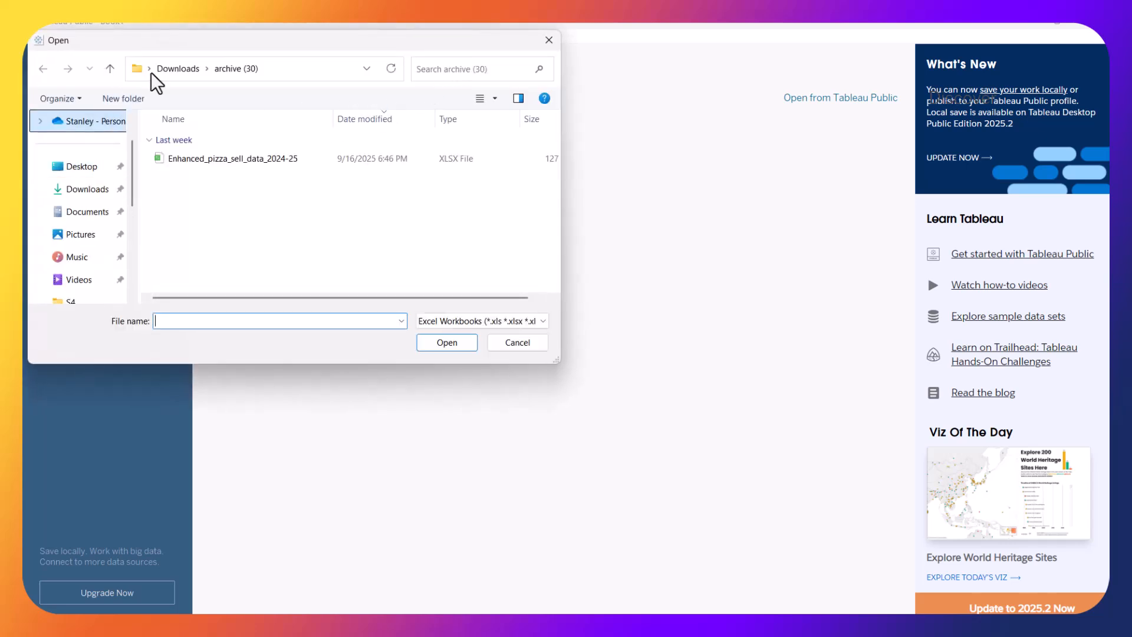
{"action": "left_click", "coordinate": [188, 74]}
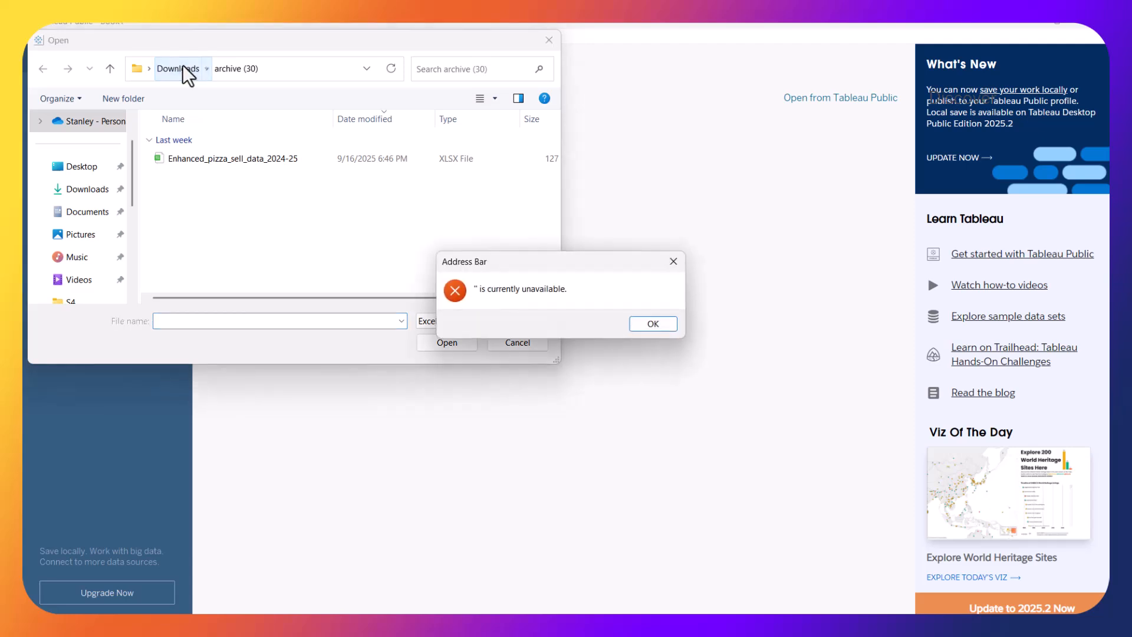
{"action": "left_click", "coordinate": [654, 325]}
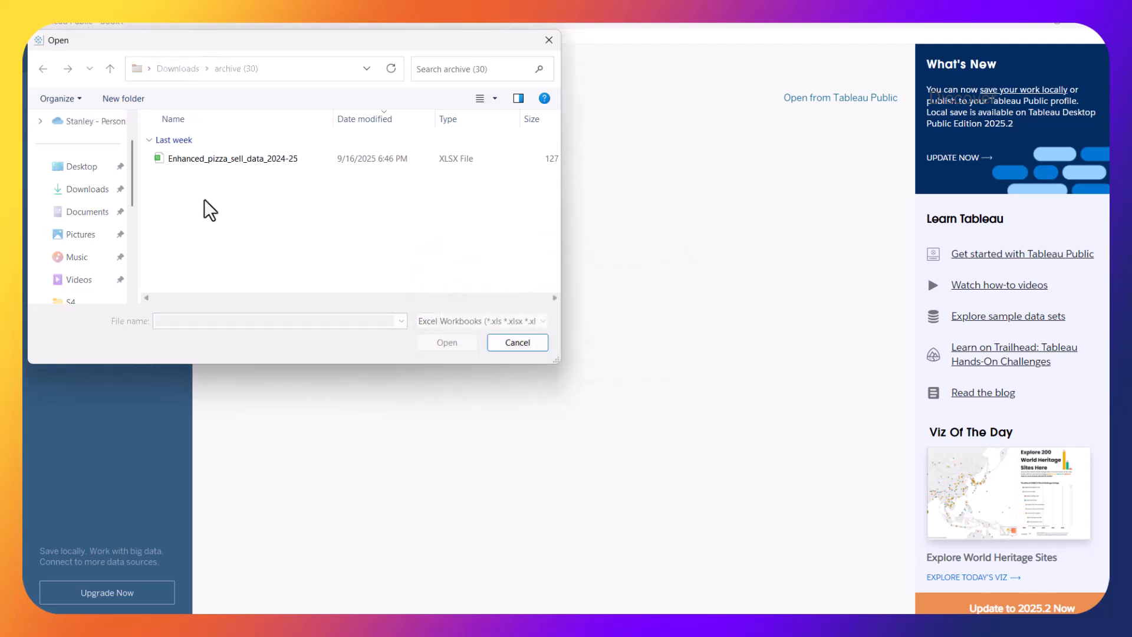
{"action": "left_click", "coordinate": [88, 192]}
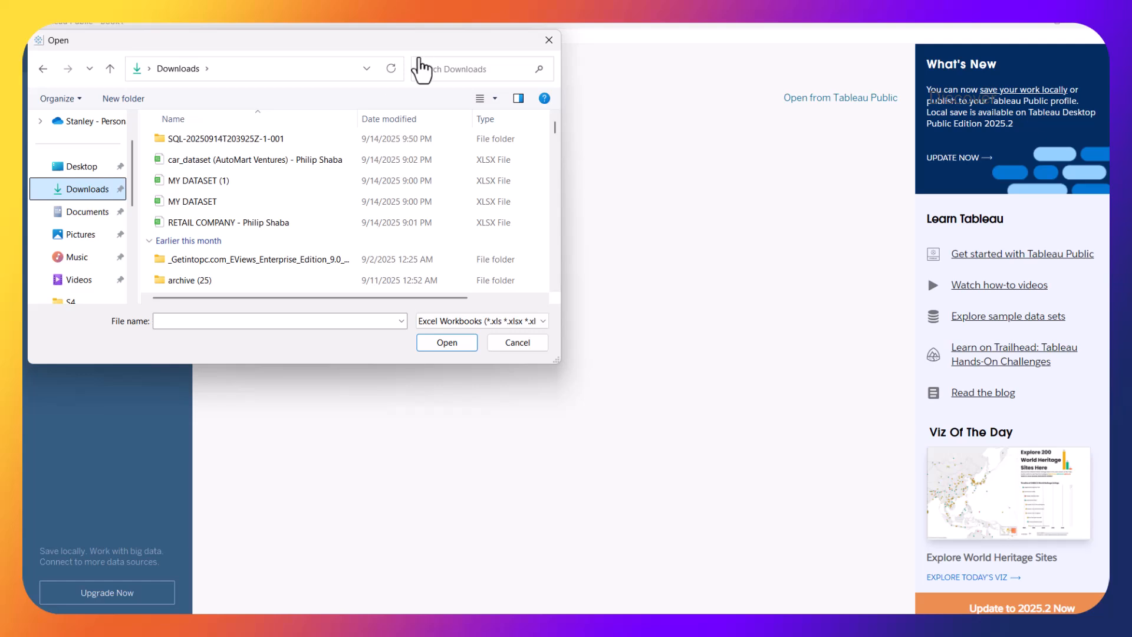
{"action": "left_click", "coordinate": [449, 70]}
{"action": "type", "text": "superstore"}
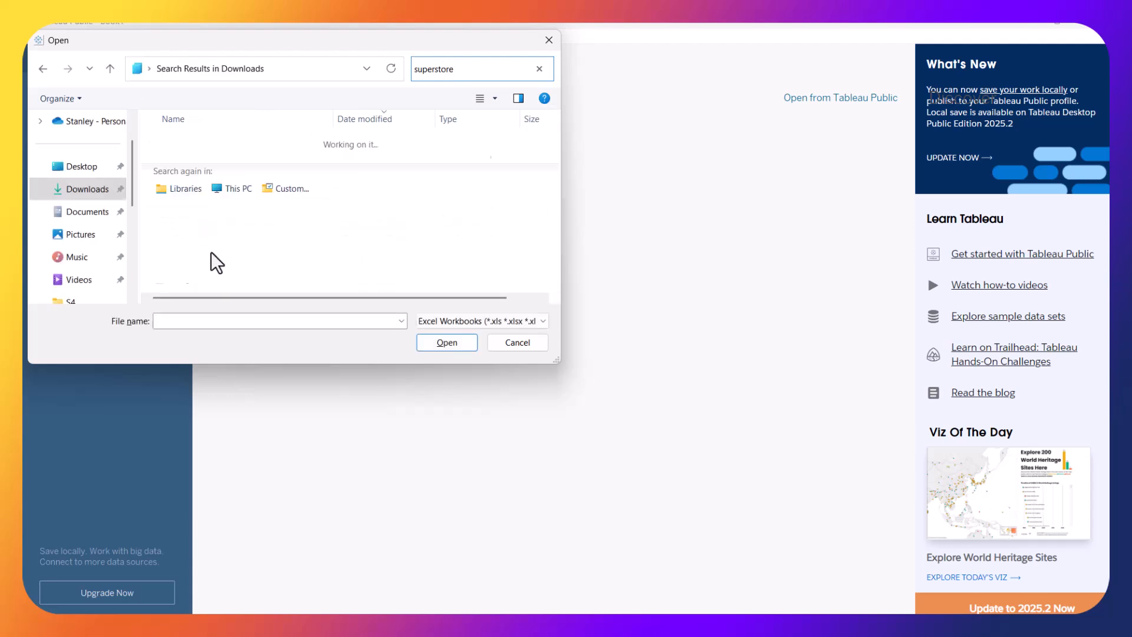
{"action": "double_click", "coordinate": [195, 157]}
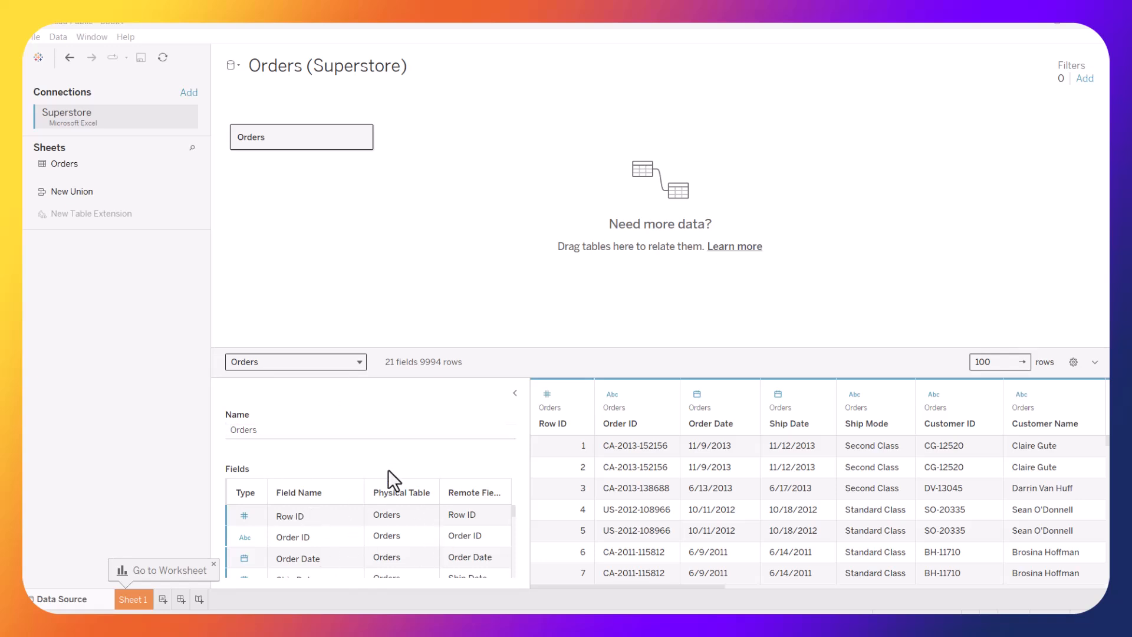
- Collapse the table details of the Orders data source and go to the Sheet 1 worksheet
{"action": "left_click", "coordinate": [515, 393]}
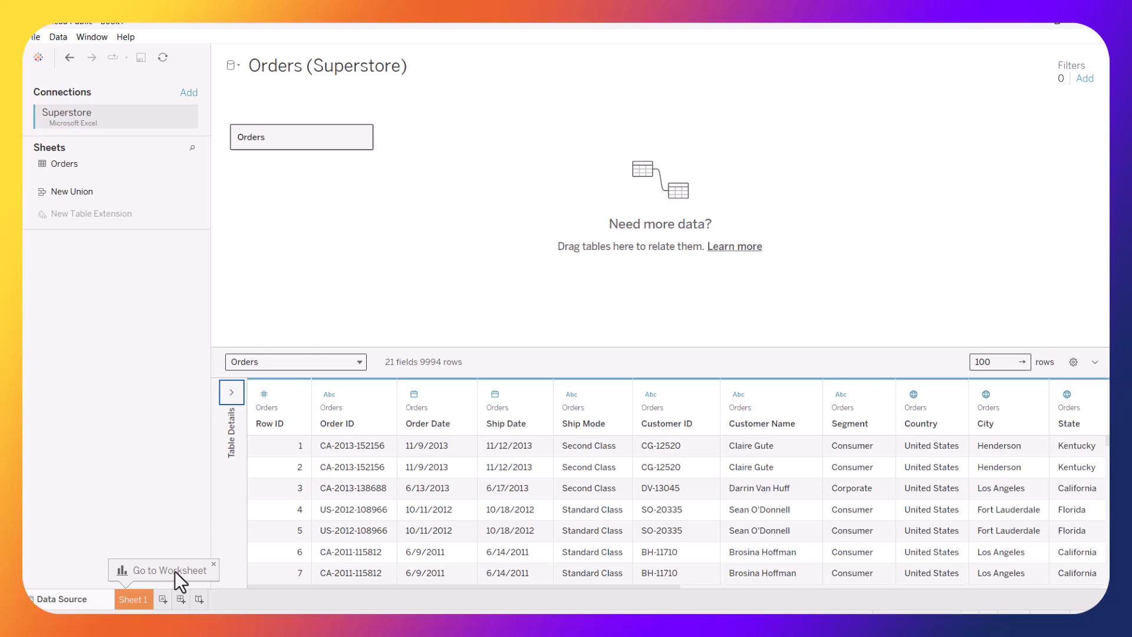
{"action": "left_click", "coordinate": [133, 599]}
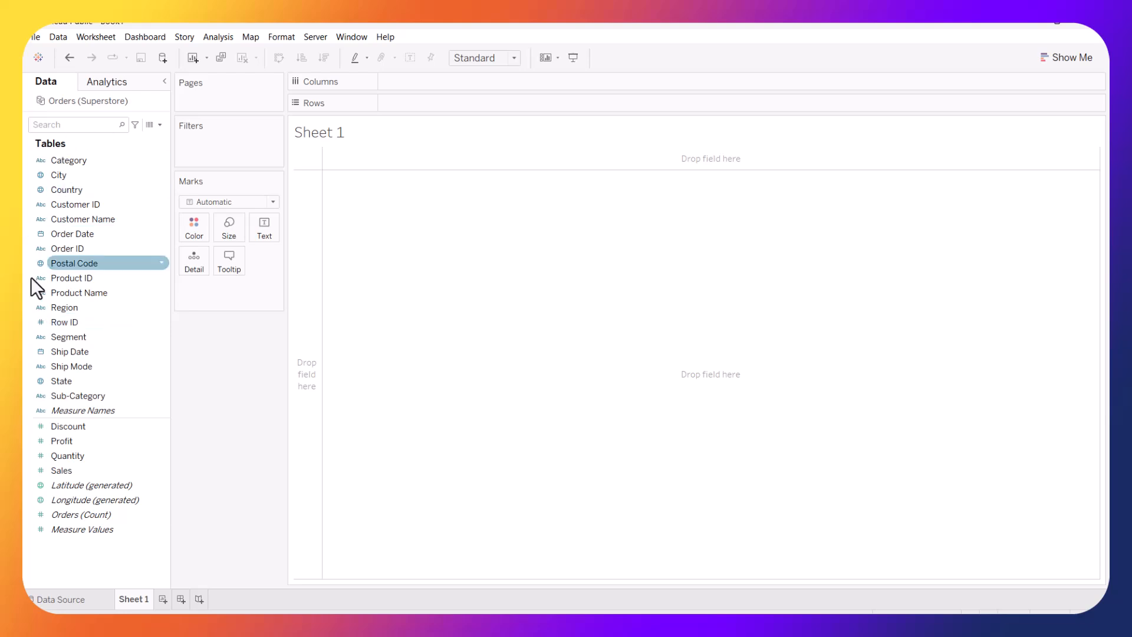
{"action": "left_click", "coordinate": [74, 320]}
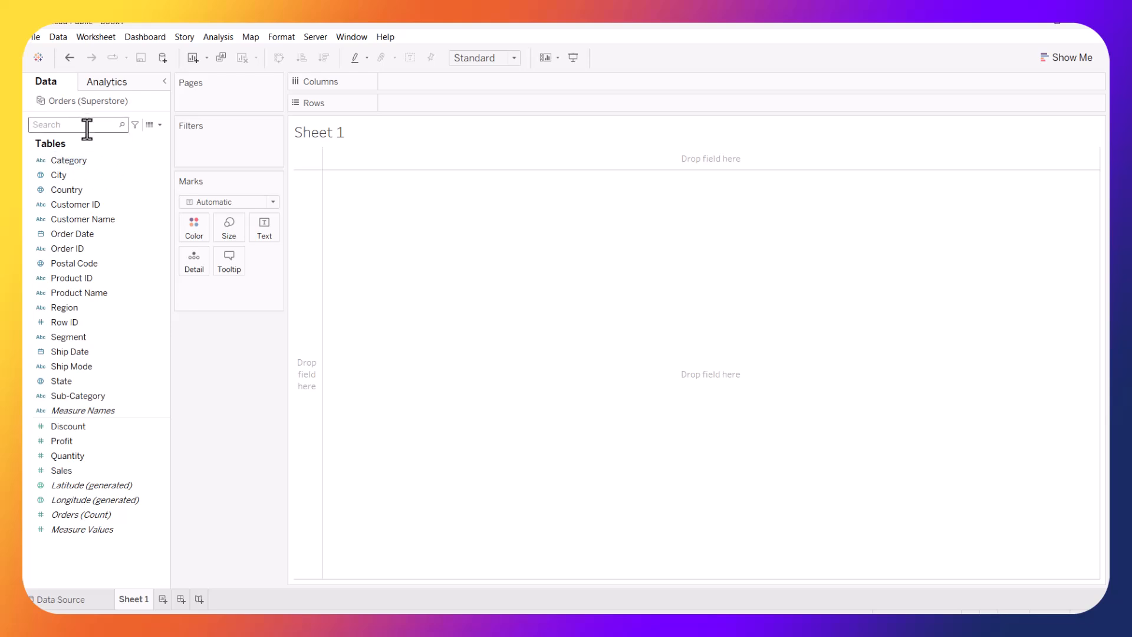
- Build a chart with Category on Columns and Profit on Rows, and convert it to horizontal bars
{"action": "left_click_drag", "start_coordinate": [101, 159], "coordinate": [444, 84]}
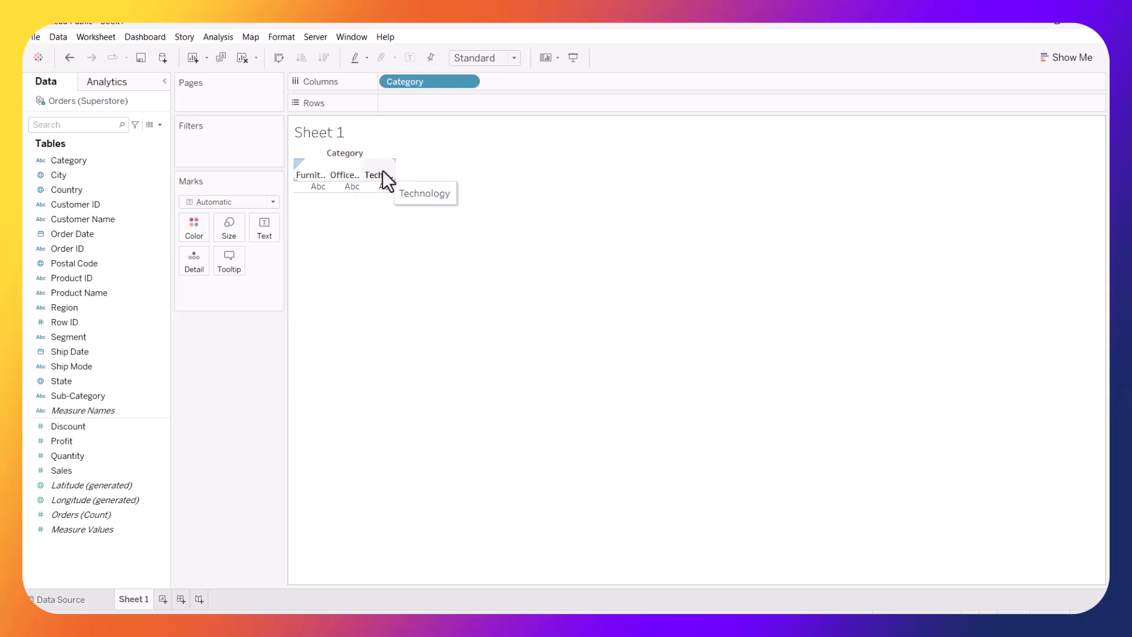
{"action": "left_click_drag", "start_coordinate": [66, 441], "coordinate": [406, 103]}
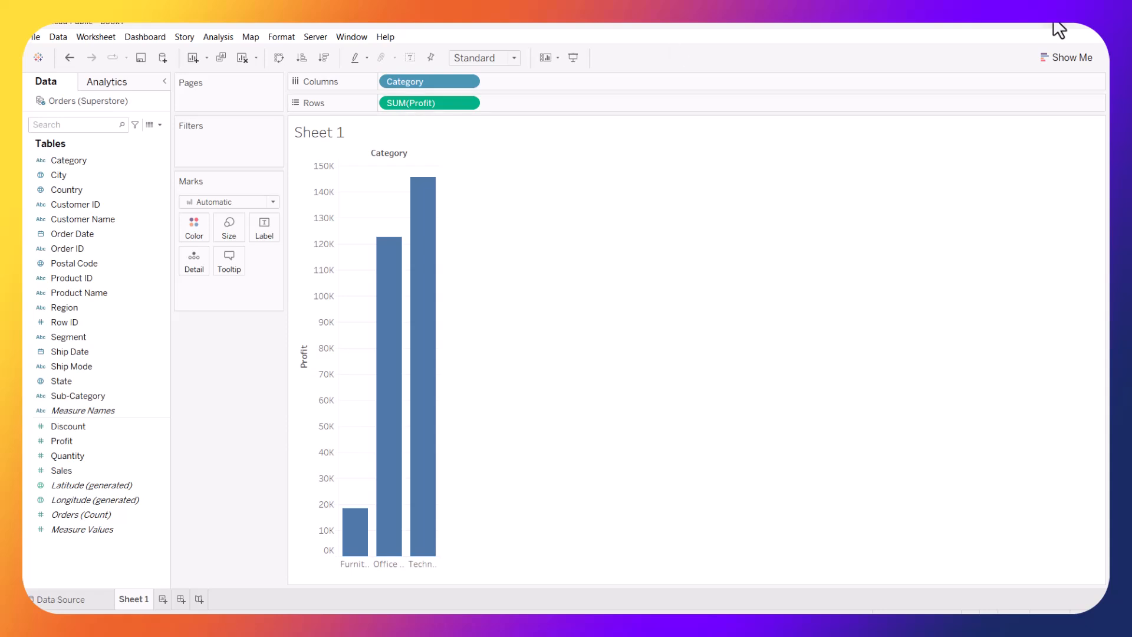
{"action": "left_click", "coordinate": [1037, 58]}
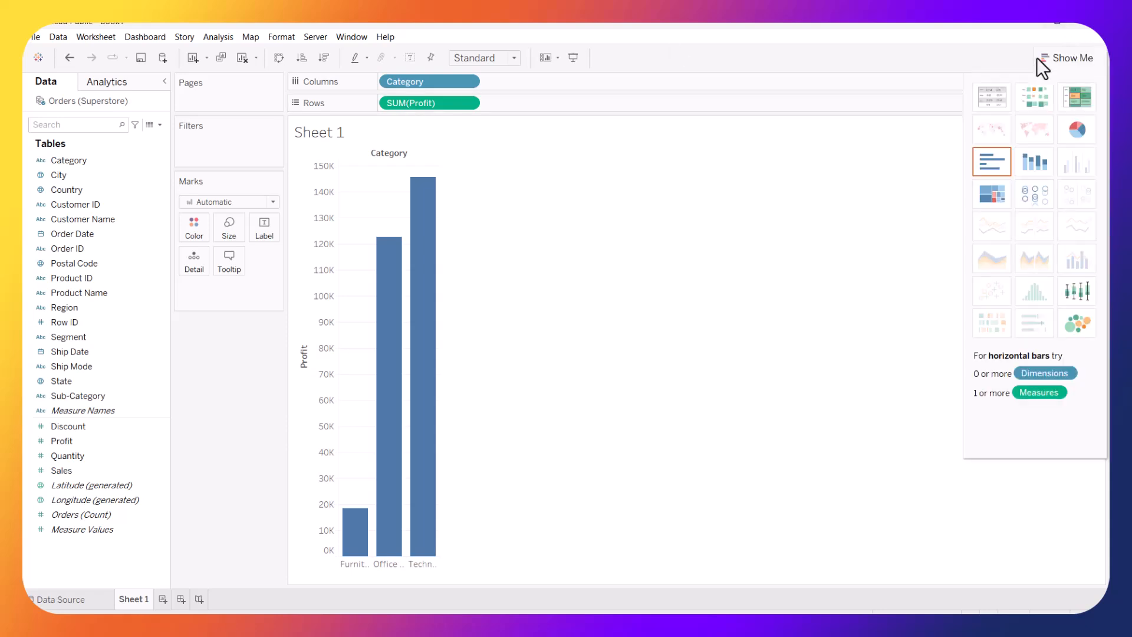
{"action": "left_click", "coordinate": [993, 164]}
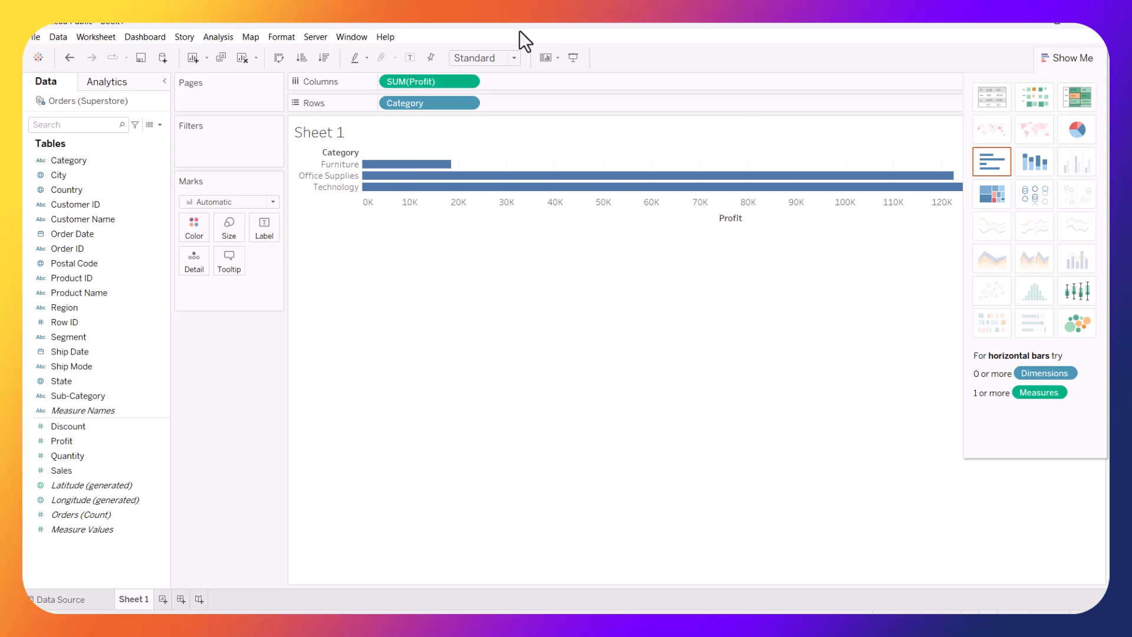
- Fit the bar chart to Entire View and hide the Show Me chart suggestions
{"action": "left_click", "coordinate": [515, 58]}
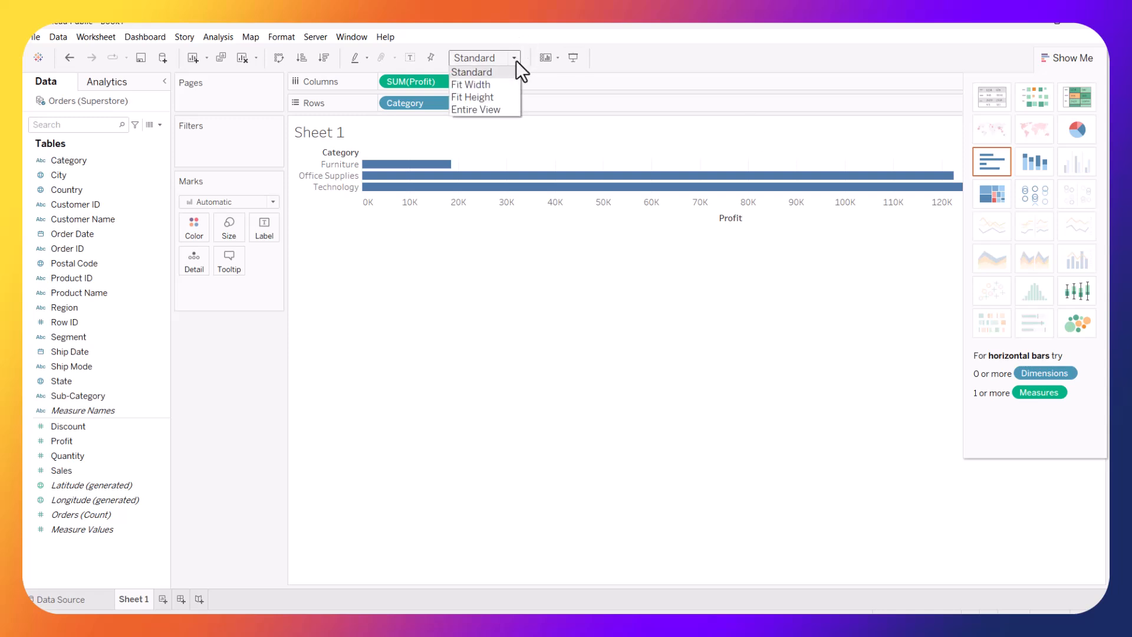
{"action": "left_click", "coordinate": [480, 113]}
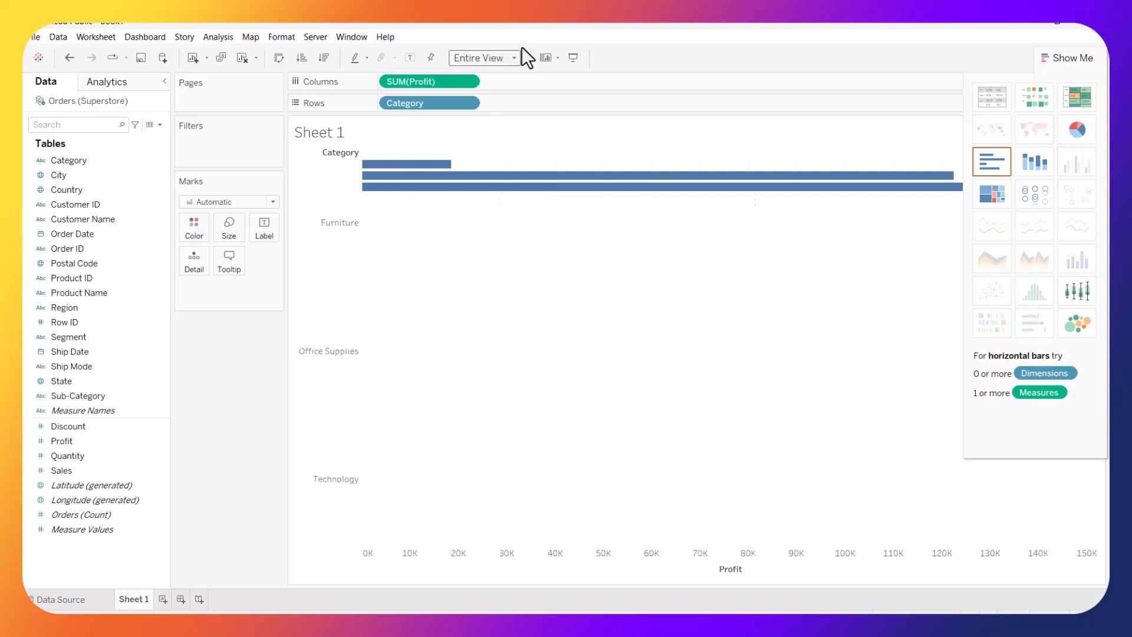
{"action": "left_click", "coordinate": [1057, 57]}
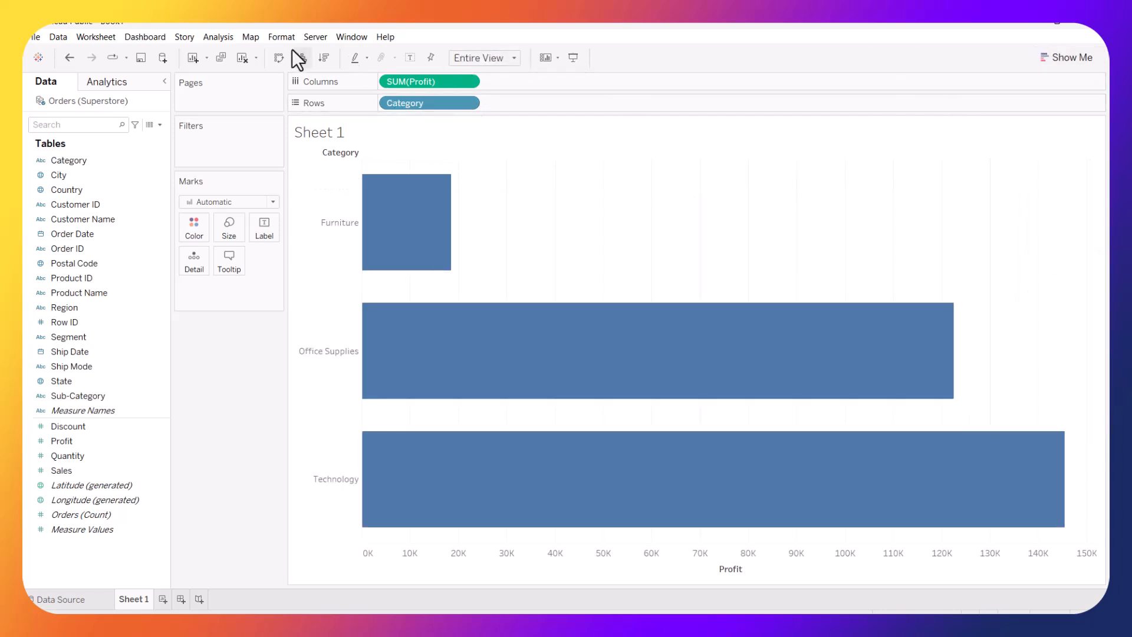
- Set the worksheet's grid lines to None and close the line formatting
{"action": "left_click", "coordinate": [277, 36]}
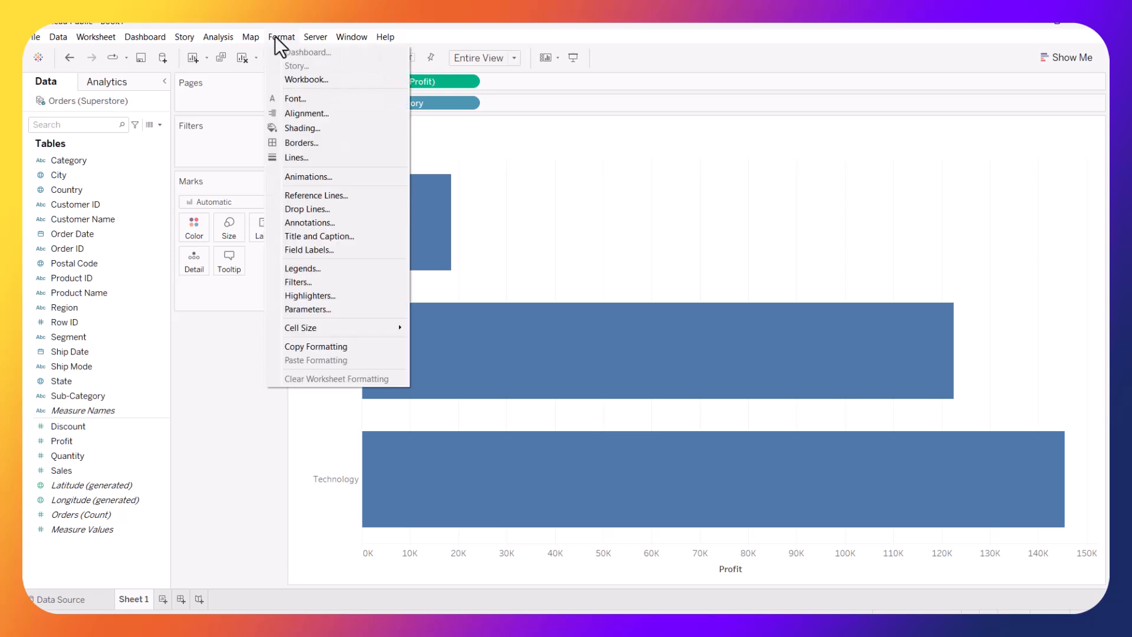
{"action": "left_click", "coordinate": [323, 157]}
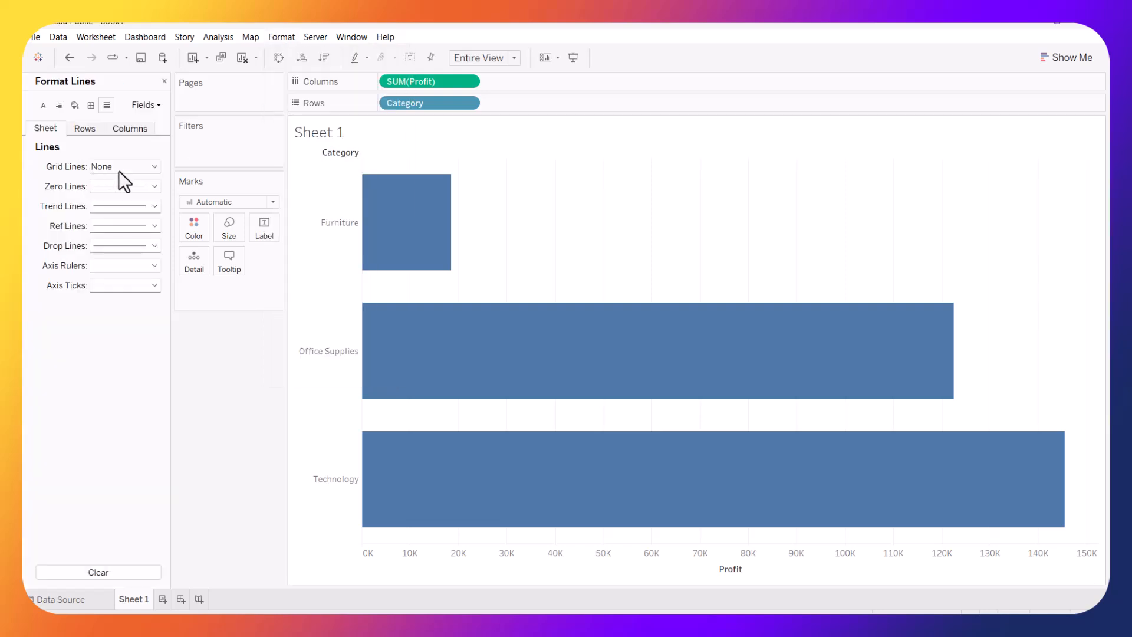
{"action": "left_click", "coordinate": [154, 165]}
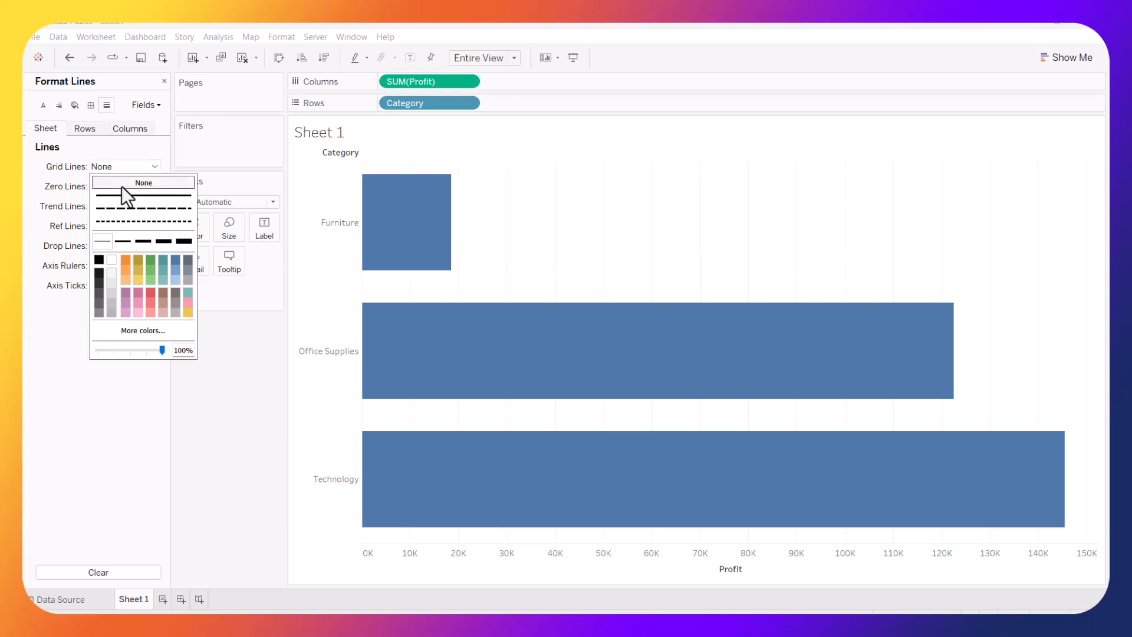
{"action": "left_click", "coordinate": [121, 186]}
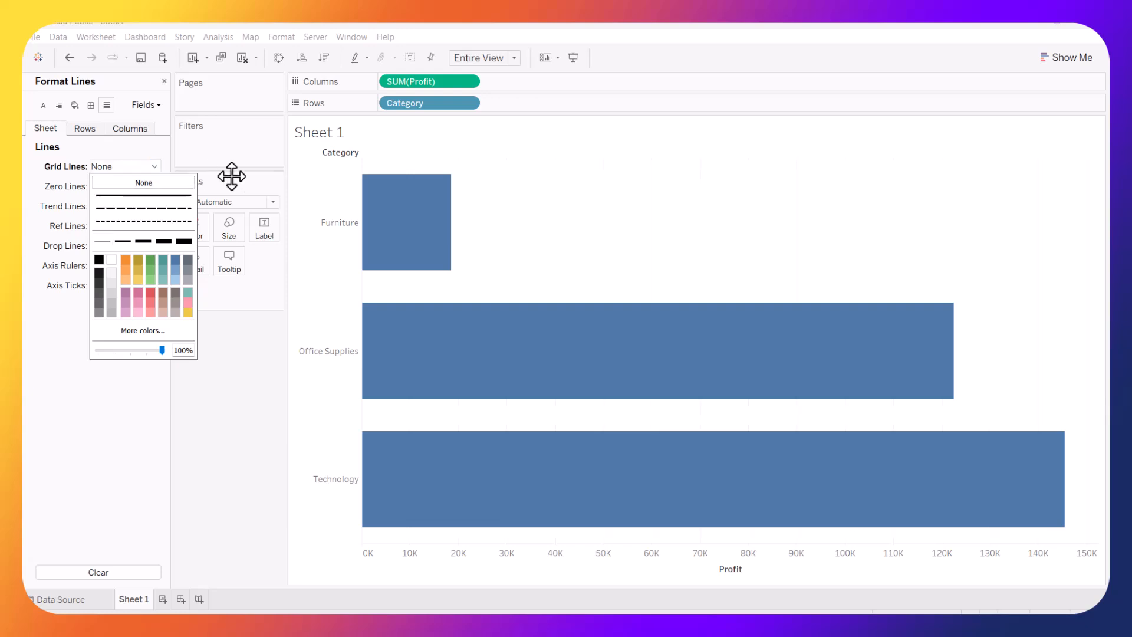
{"action": "left_click", "coordinate": [187, 261]}
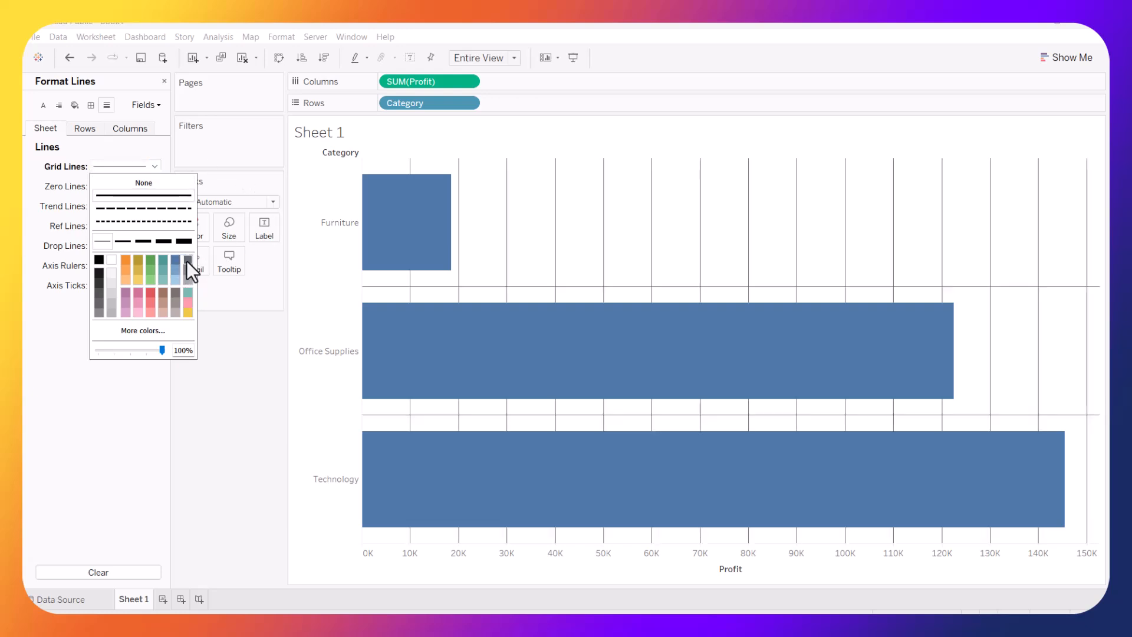
{"action": "left_click", "coordinate": [176, 185]}
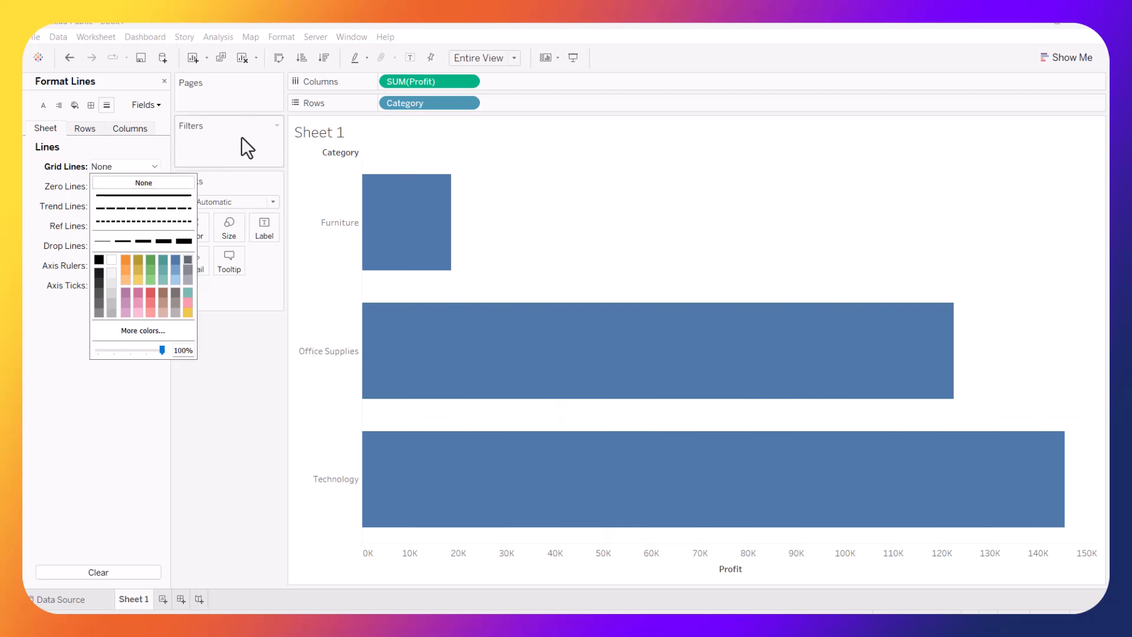
{"action": "left_click", "coordinate": [479, 179]}
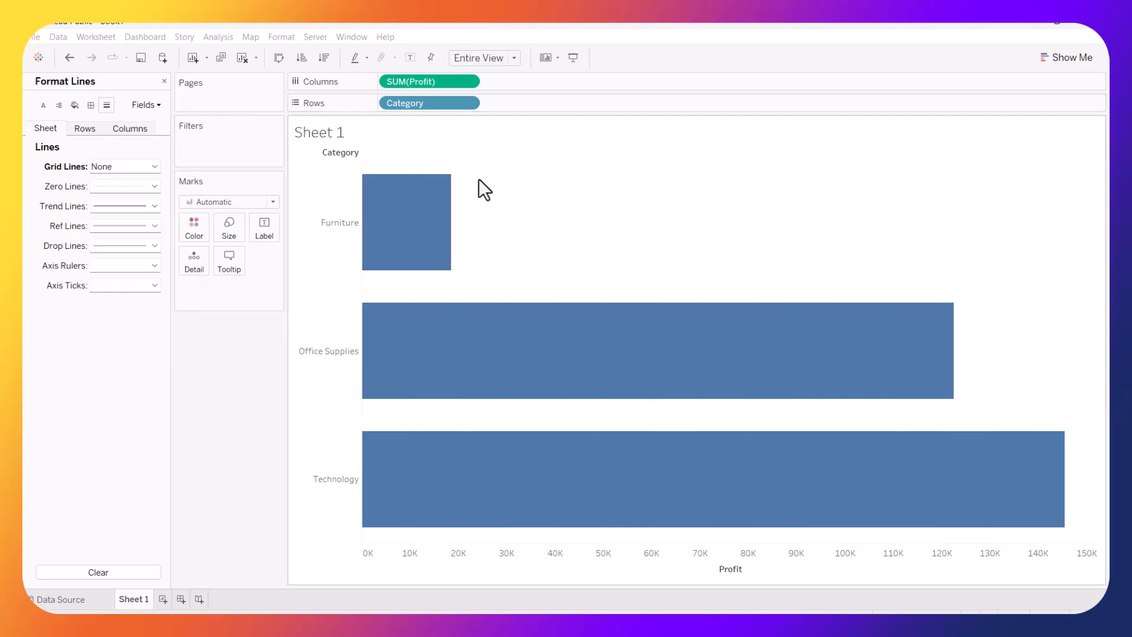
{"action": "left_click", "coordinate": [164, 80]}
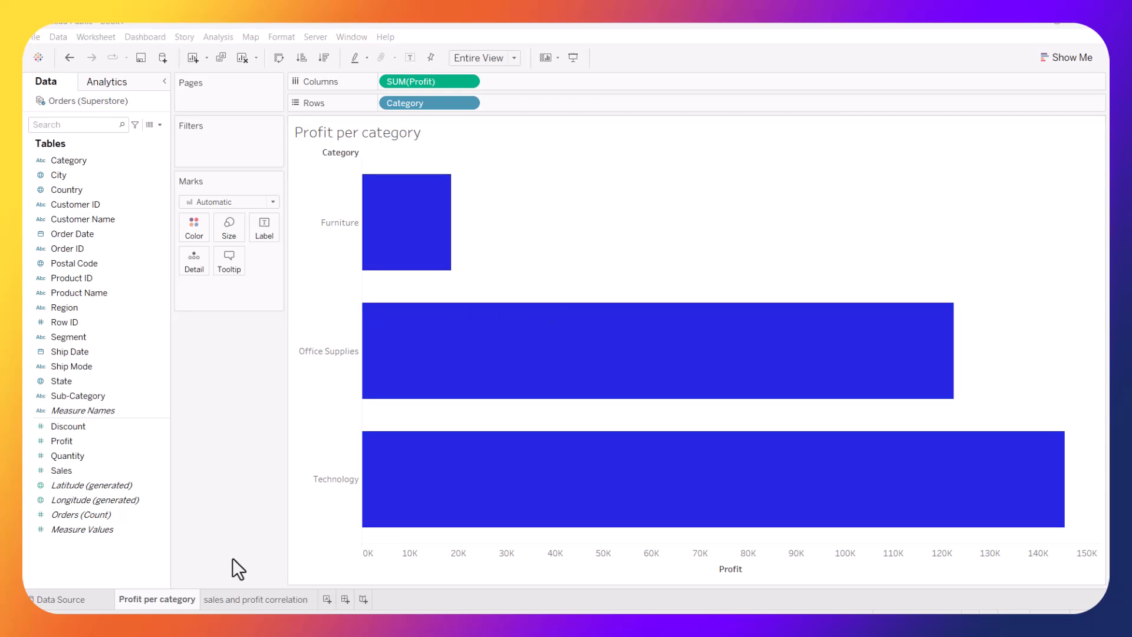
- Compare the "Profit per category" and "sales and profit correlation" worksheets, ending on the correlation scatter plot
{"action": "left_click", "coordinate": [237, 599]}
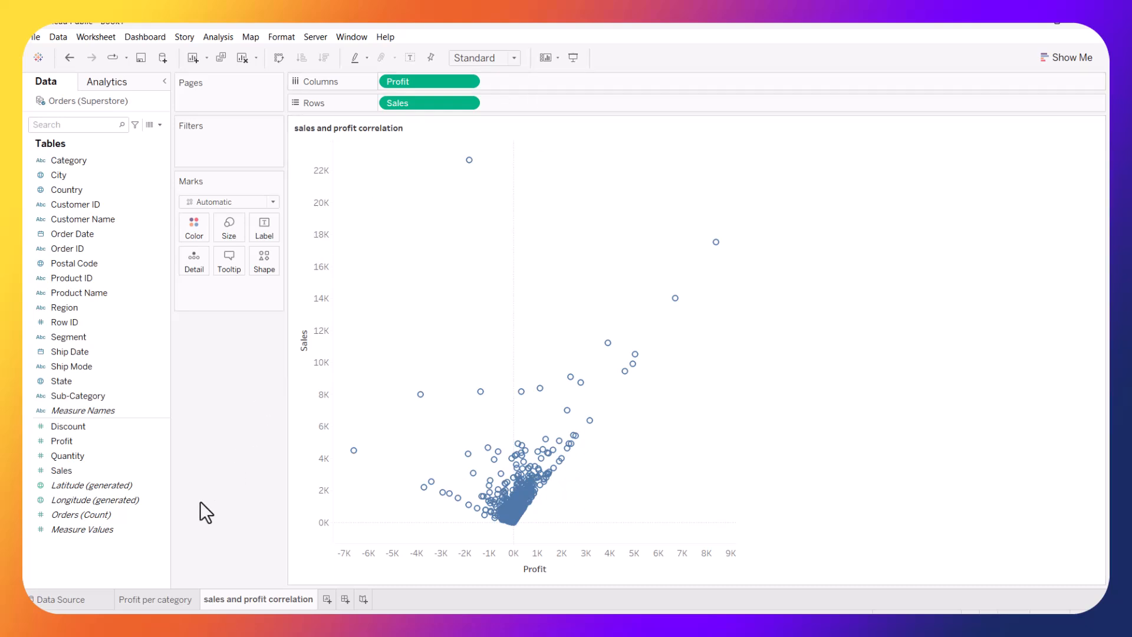
{"action": "left_click", "coordinate": [155, 603]}
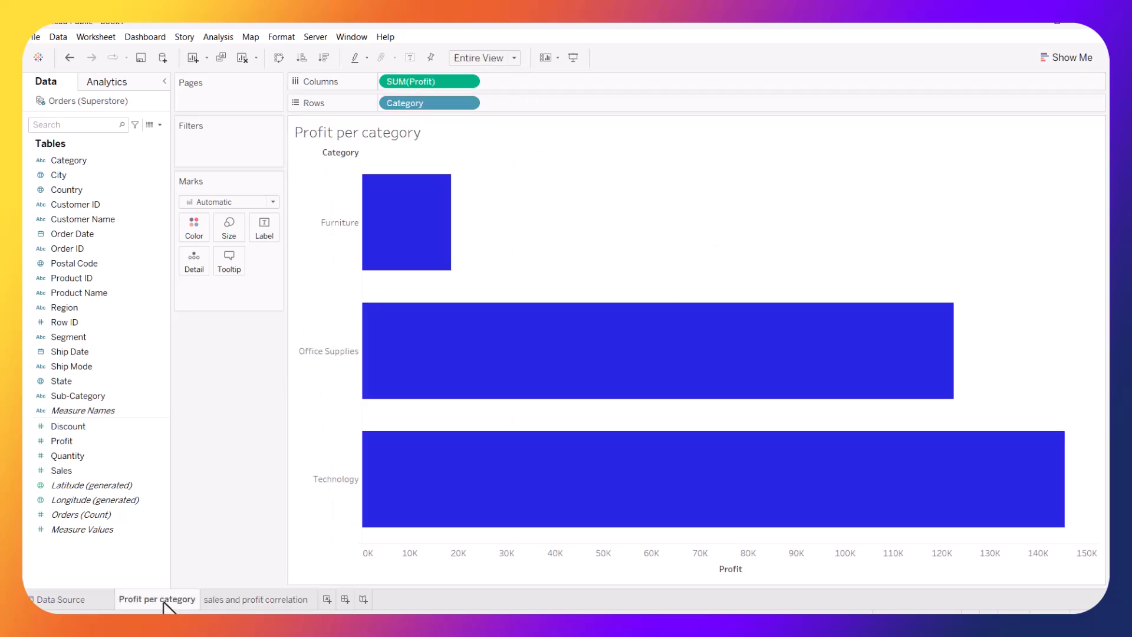
{"action": "left_click", "coordinate": [238, 599]}
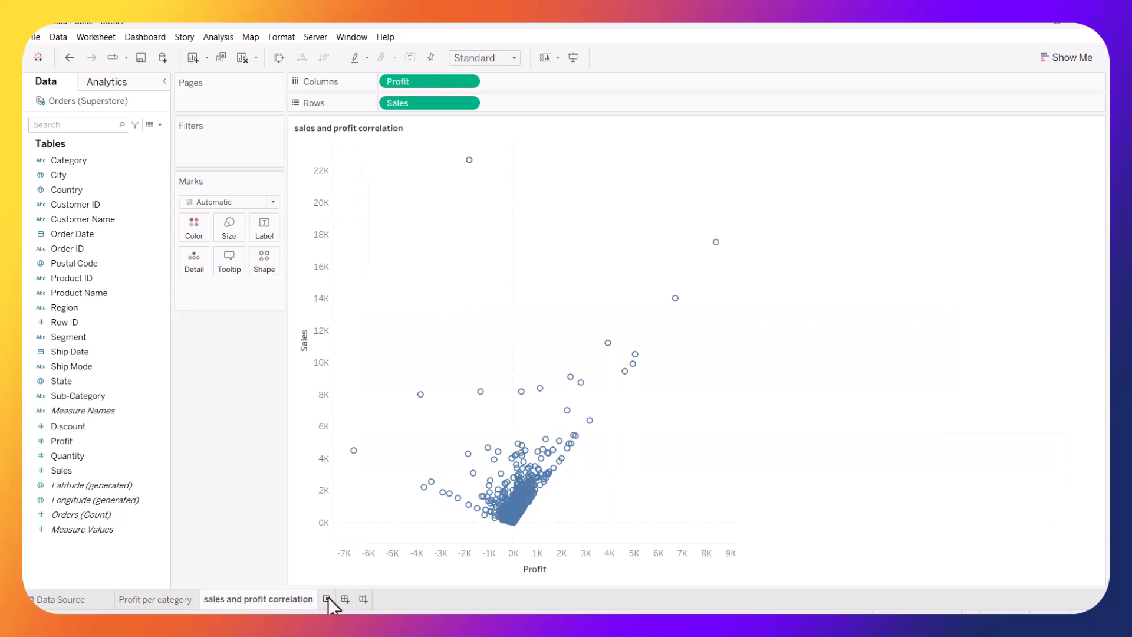
- Add a new worksheet and chart profit by state, with State on Columns and Profit on Rows
{"action": "key", "text": "ctrl+m"}
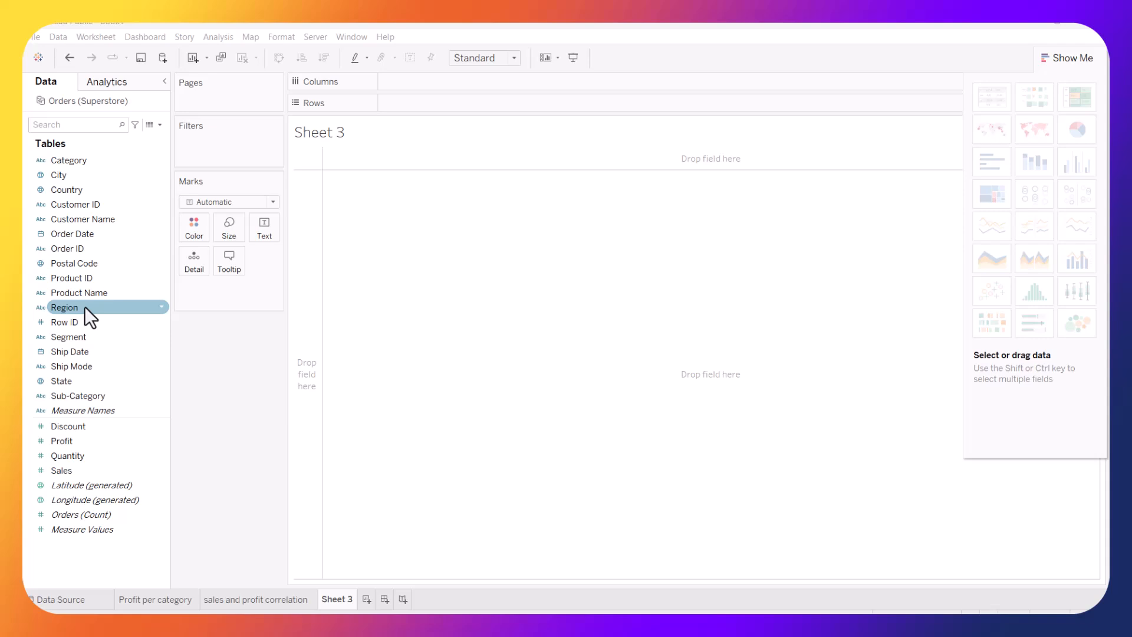
{"action": "left_click_drag", "start_coordinate": [67, 377], "coordinate": [419, 77]}
{"action": "left_click_drag", "start_coordinate": [59, 443], "coordinate": [395, 101]}
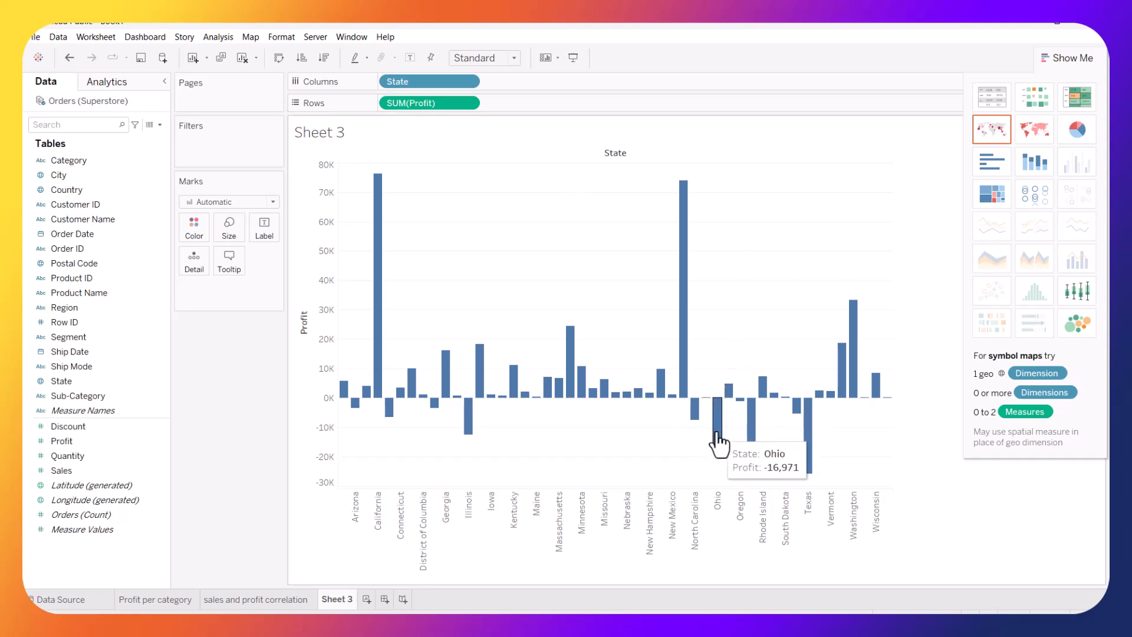
- Convert the profit-by-state bar chart to a symbol map, dismissing the map loading error and hiding the Show Me suggestions
{"action": "mouse_move", "coordinate": [754, 435]}
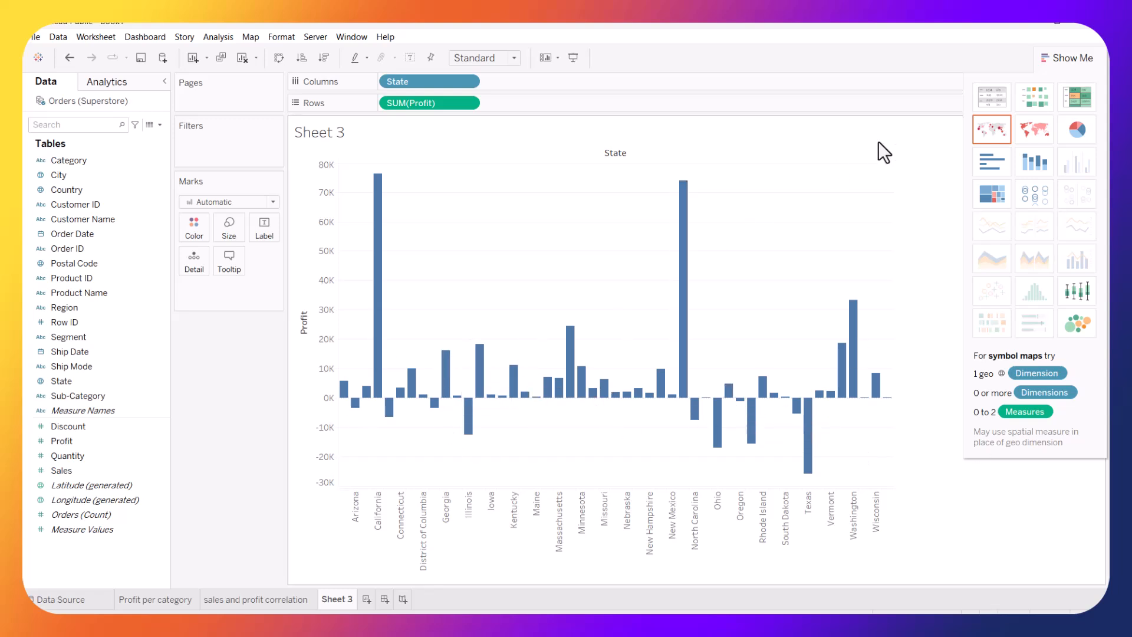
{"action": "left_click", "coordinate": [986, 131]}
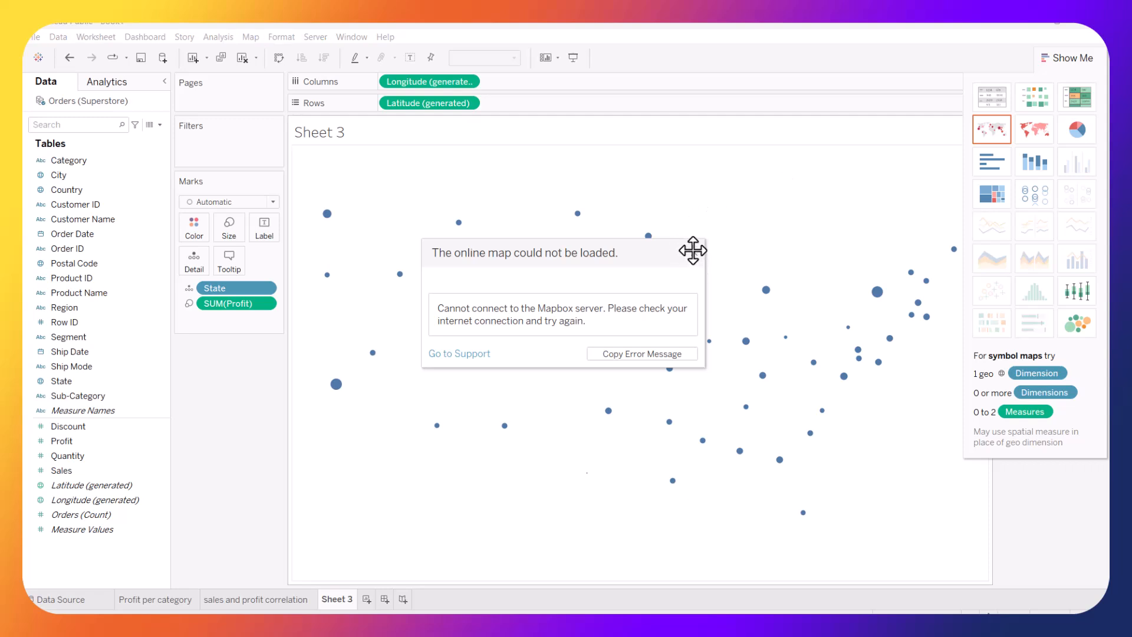
{"action": "left_click", "coordinate": [698, 255]}
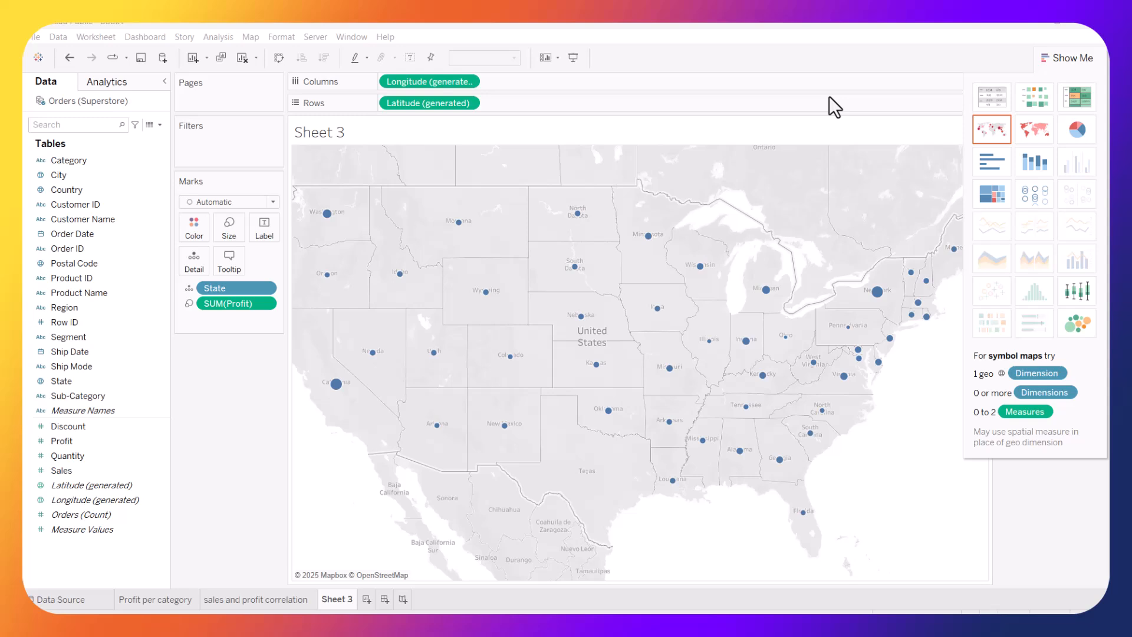
{"action": "left_click", "coordinate": [1060, 61]}
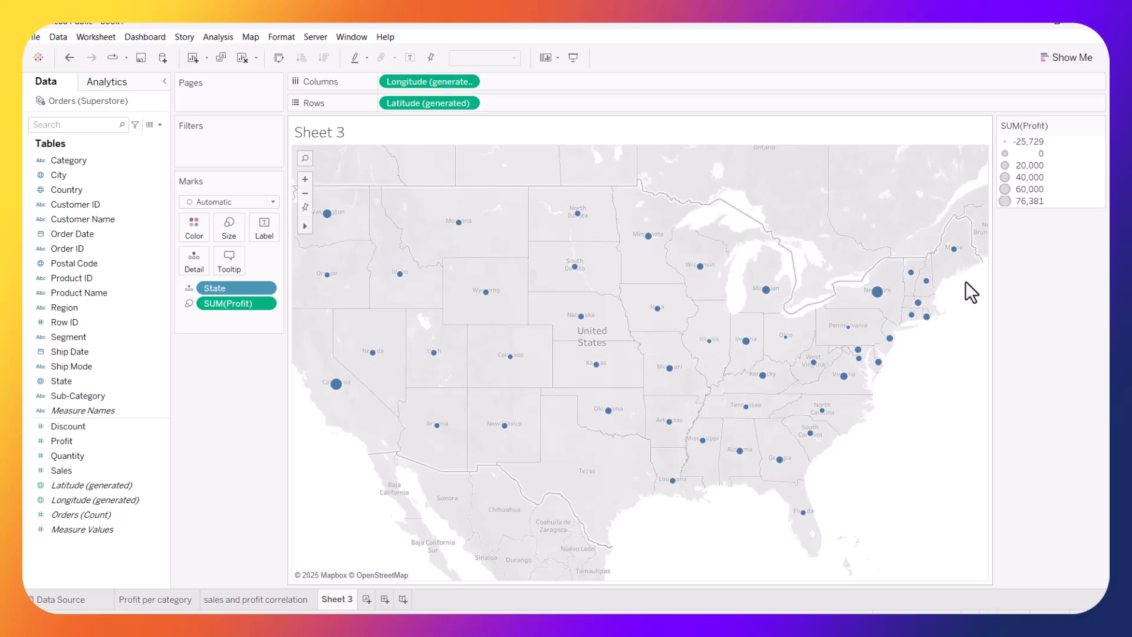
- Change the mark type to Map, with the states coloured by Profit and labelled with State
{"action": "mouse_move", "coordinate": [877, 296]}
{"action": "mouse_move", "coordinate": [336, 384]}
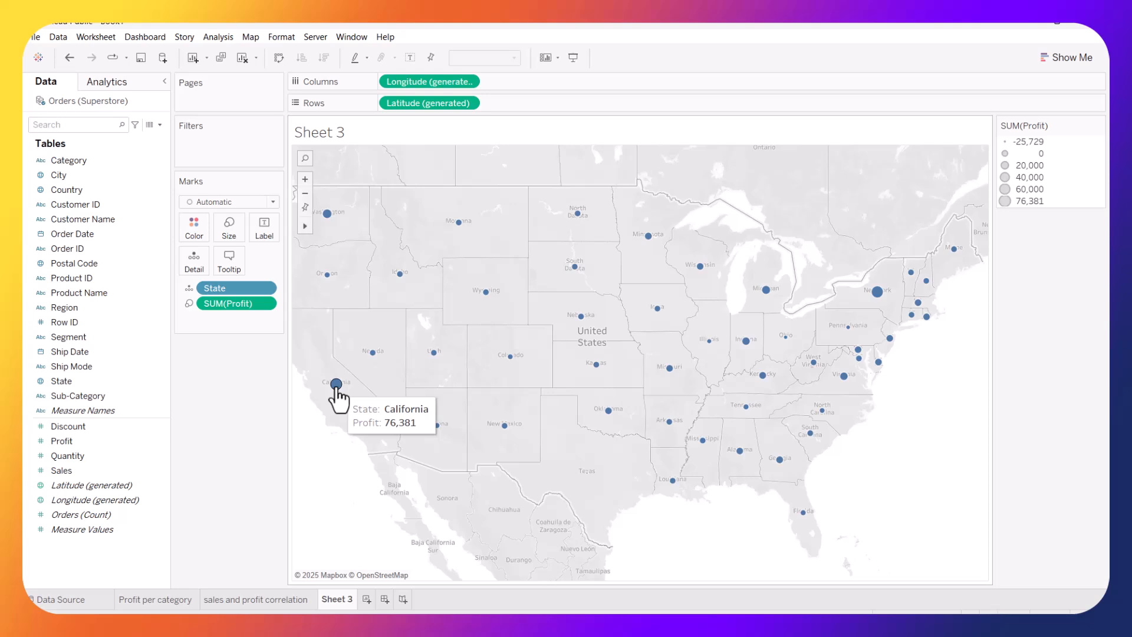
{"action": "mouse_move", "coordinate": [784, 343]}
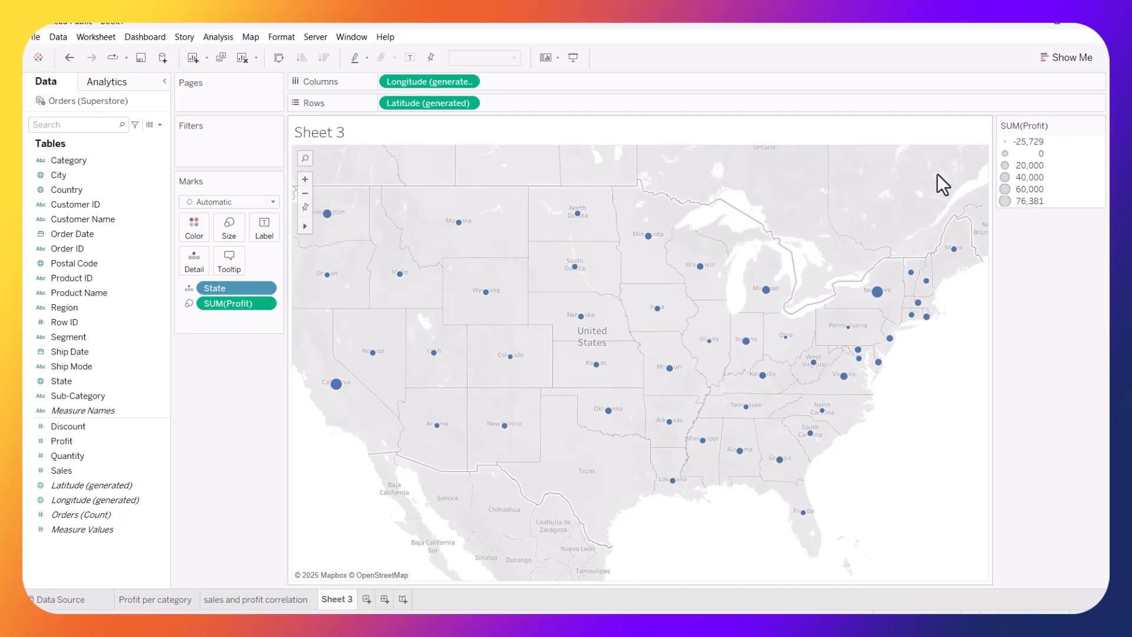
{"action": "left_click", "coordinate": [273, 201]}
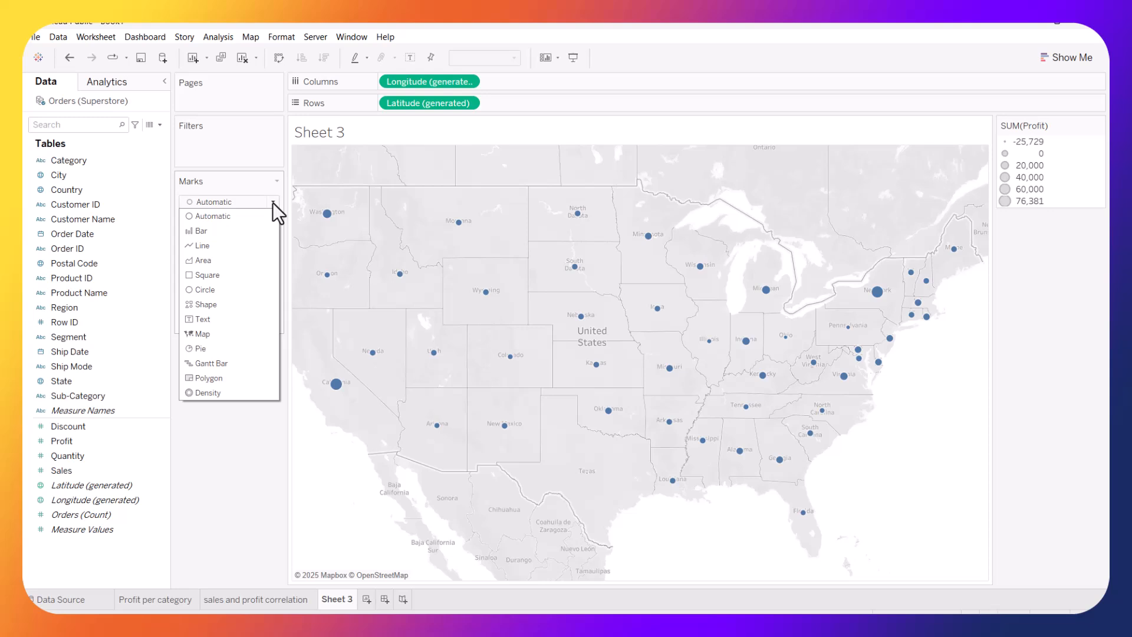
{"action": "left_click", "coordinate": [202, 332]}
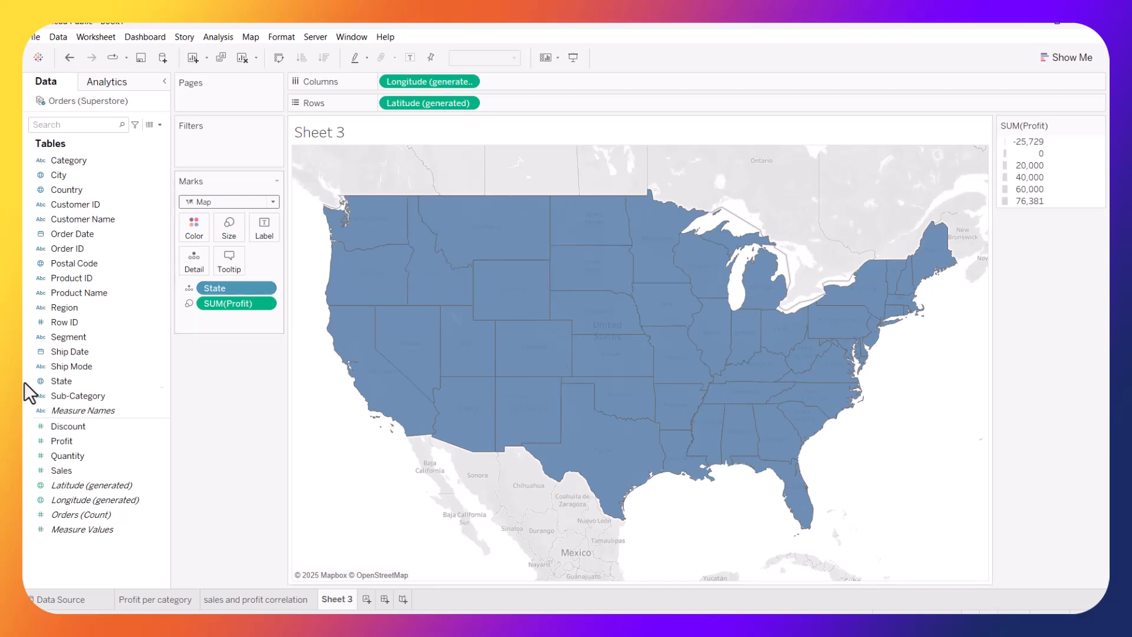
{"action": "left_click_drag", "start_coordinate": [73, 445], "coordinate": [193, 230]}
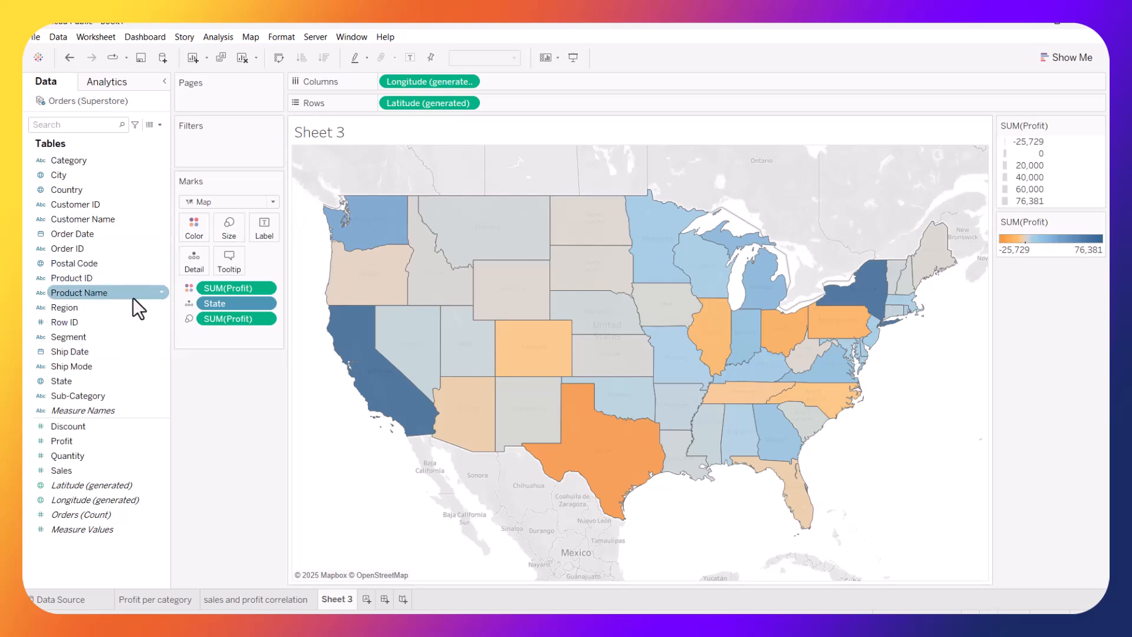
{"action": "left_click_drag", "start_coordinate": [69, 381], "coordinate": [264, 233]}
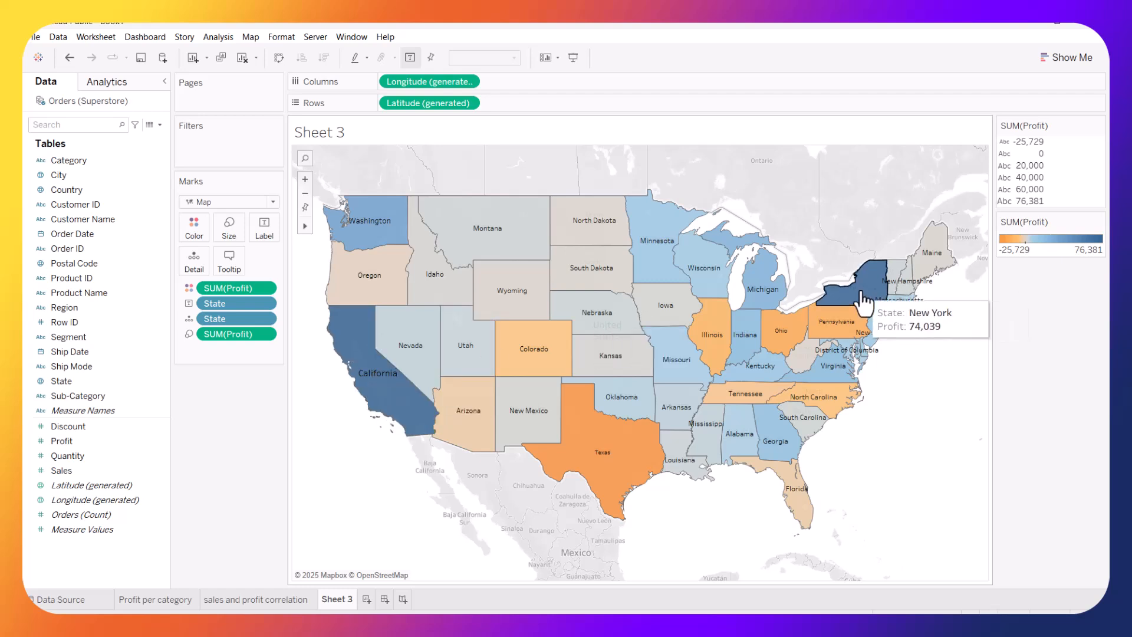
- Rename the map worksheet as "Profit per state"
{"action": "double_click", "coordinate": [350, 599]}
{"action": "key", "text": "BackSpace"}
{"action": "type", "text": "Profit per state"}
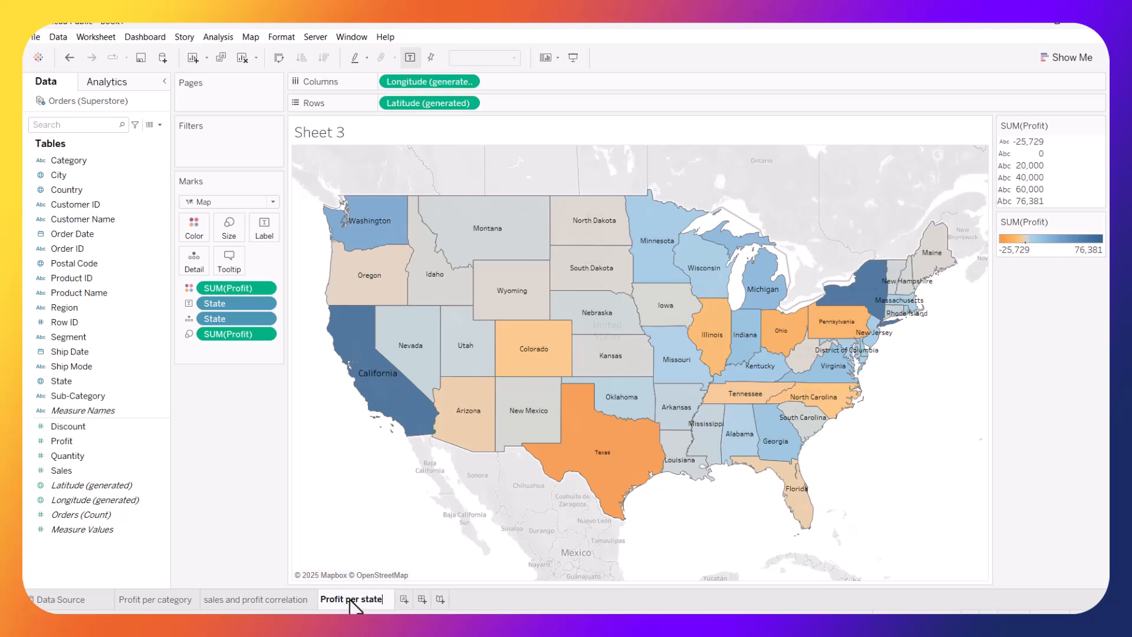
{"action": "key", "text": "Return"}
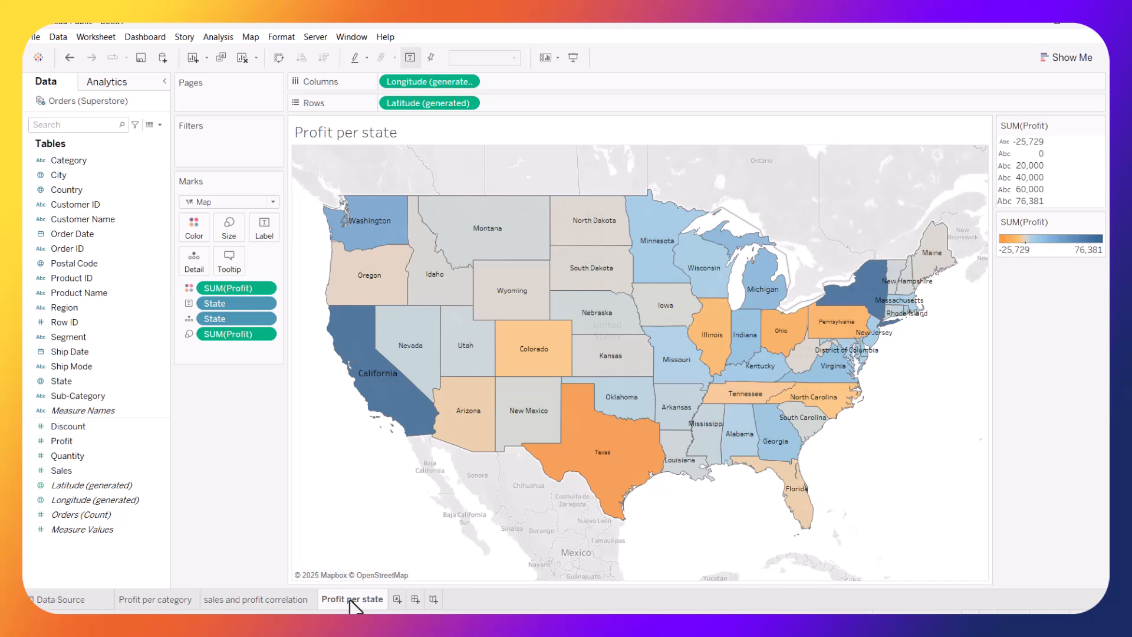
- Add a worksheet named "sales per region" and chart Sales by region, with Region on Columns and Sales on Rows
{"action": "left_click", "coordinate": [401, 595]}
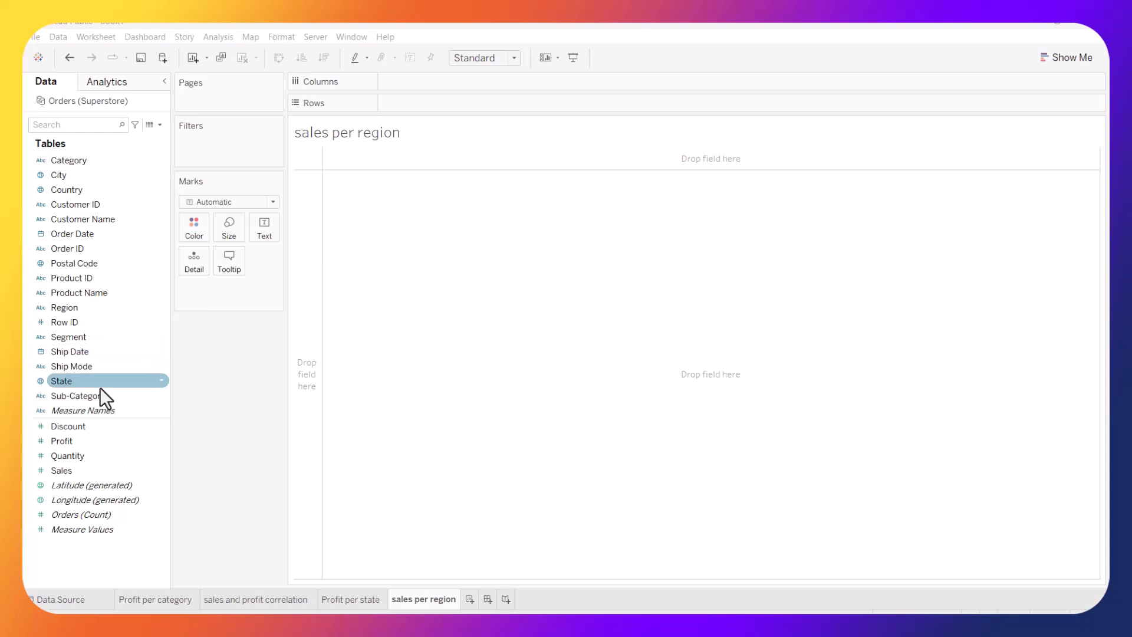
{"action": "left_click", "coordinate": [70, 306]}
{"action": "left_click_drag", "start_coordinate": [384, 98], "coordinate": [420, 75]}
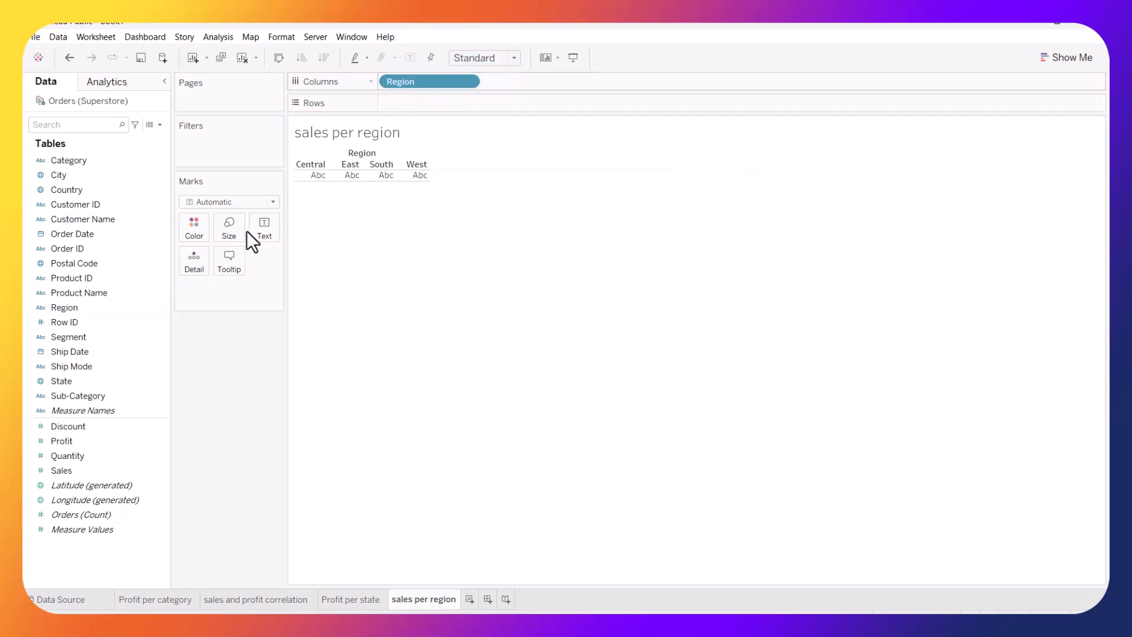
{"action": "left_click_drag", "start_coordinate": [86, 443], "coordinate": [426, 108]}
{"action": "left_click", "coordinate": [65, 471]}
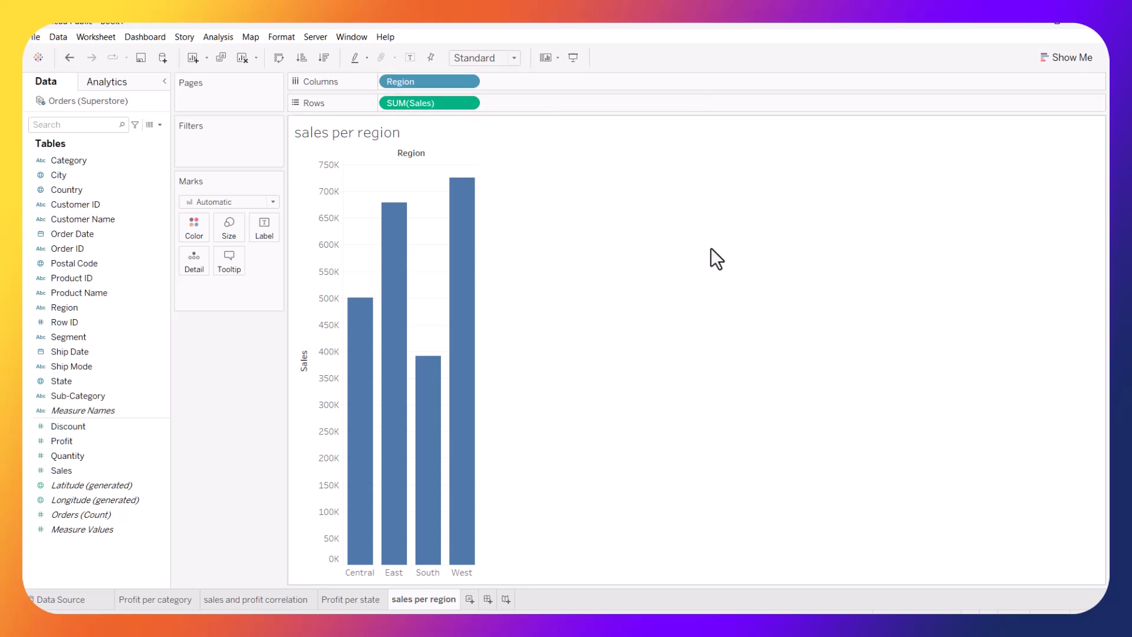
- Convert the sales-per-region bar chart to a pie chart and fit it to Entire View
{"action": "left_click", "coordinate": [1062, 65]}
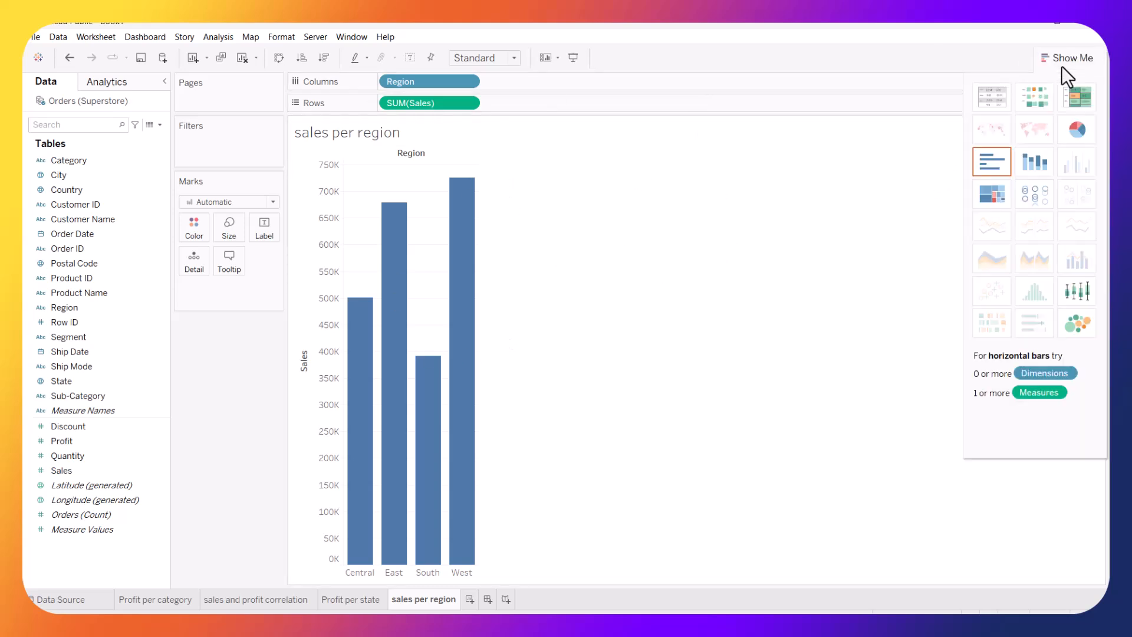
{"action": "left_click", "coordinate": [1081, 133]}
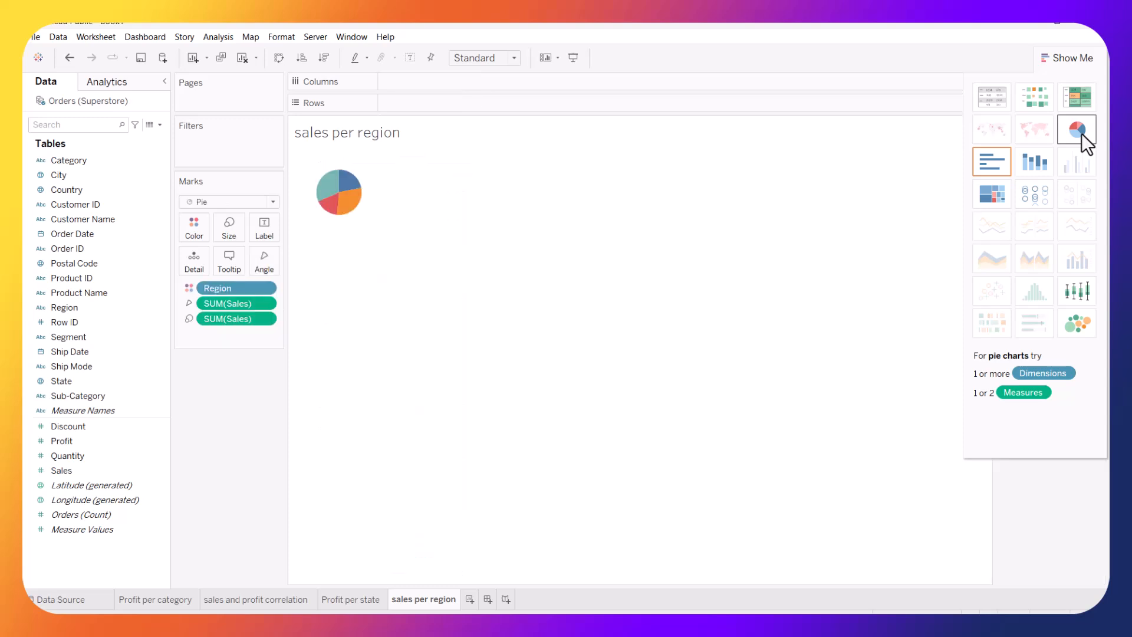
{"action": "left_click", "coordinate": [228, 233]}
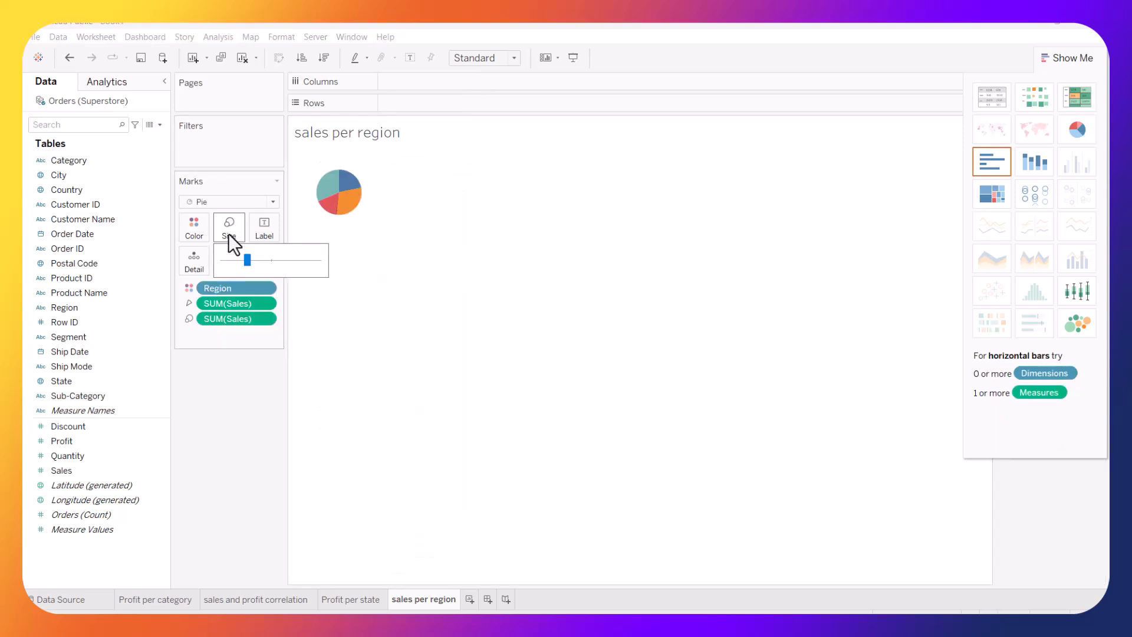
{"action": "left_click", "coordinate": [509, 58]}
{"action": "left_click", "coordinate": [476, 109]}
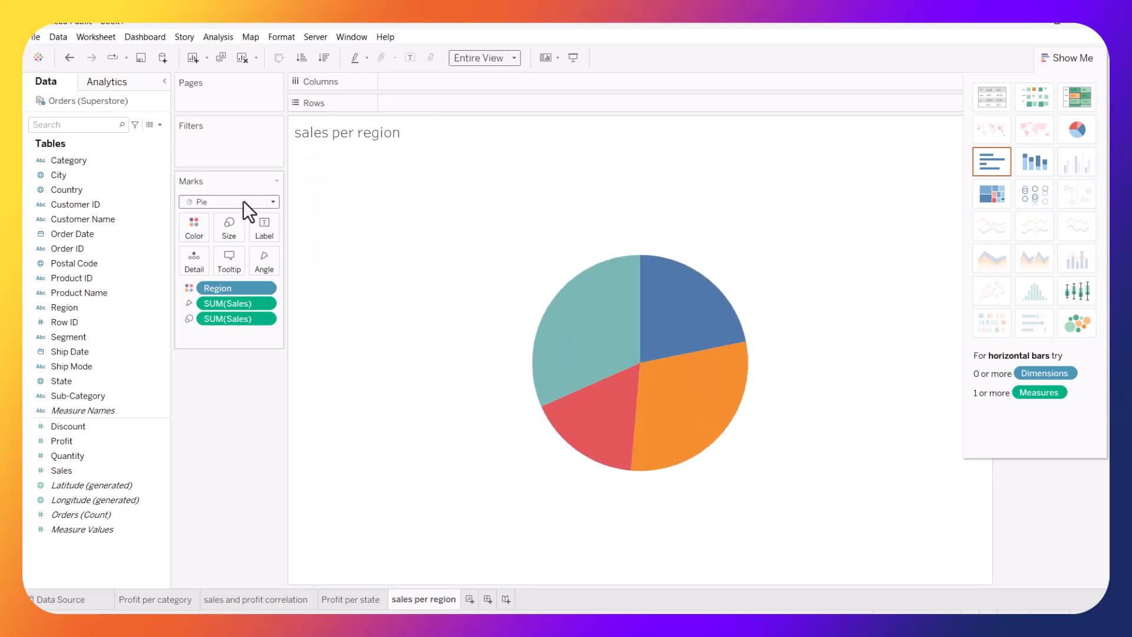
- Reduce the mark size so the pie chart is slightly smaller
{"action": "left_click", "coordinate": [225, 222]}
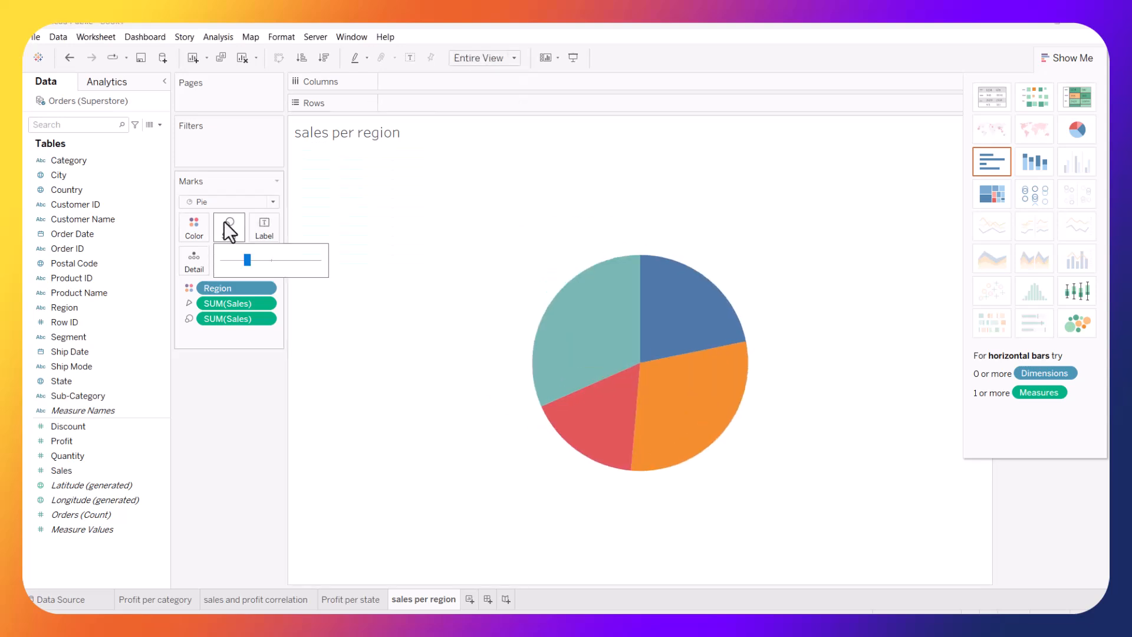
{"action": "left_click", "coordinate": [236, 260]}
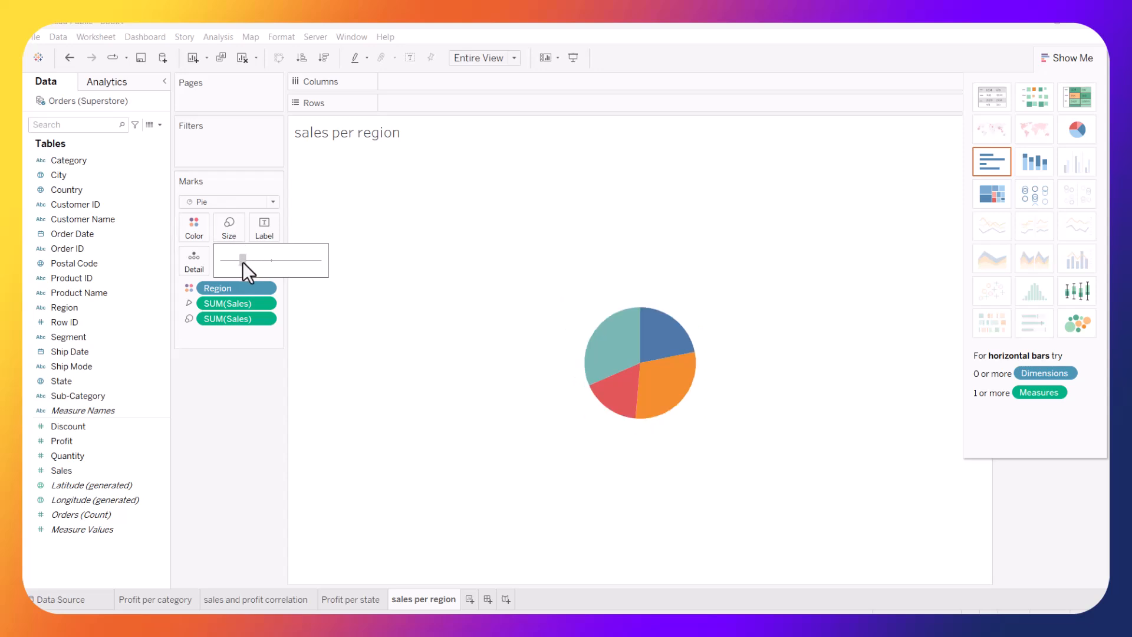
{"action": "left_click_drag", "start_coordinate": [235, 261], "coordinate": [242, 263]}
{"action": "left_click", "coordinate": [443, 197]}
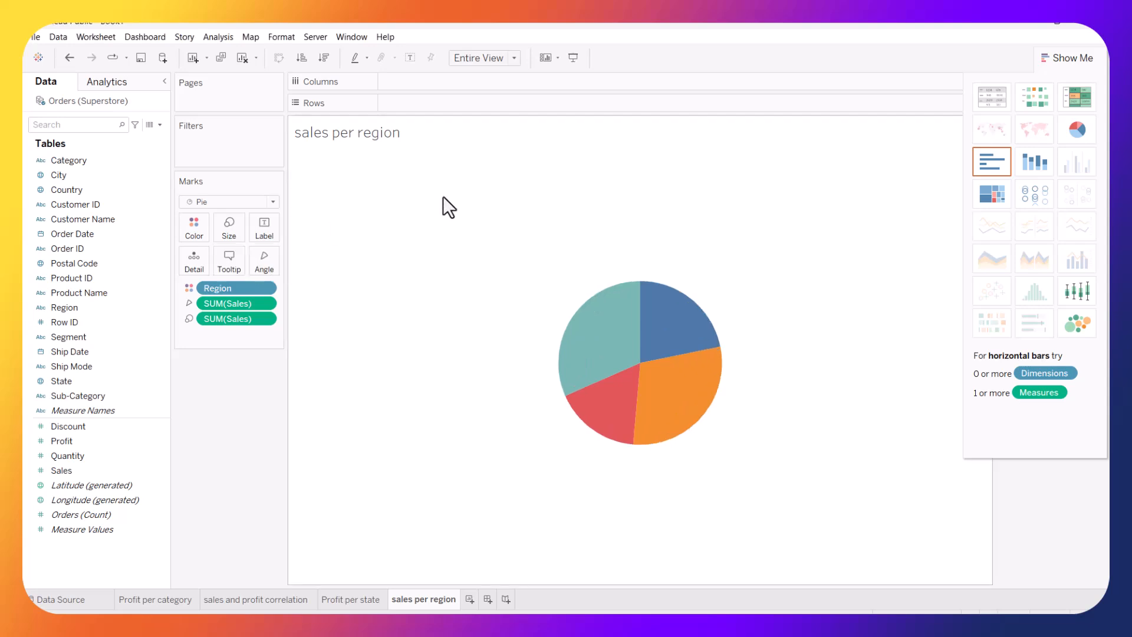
- Hide the Show Me suggestions and label the pie slices with Sales
{"action": "left_click", "coordinate": [1062, 57]}
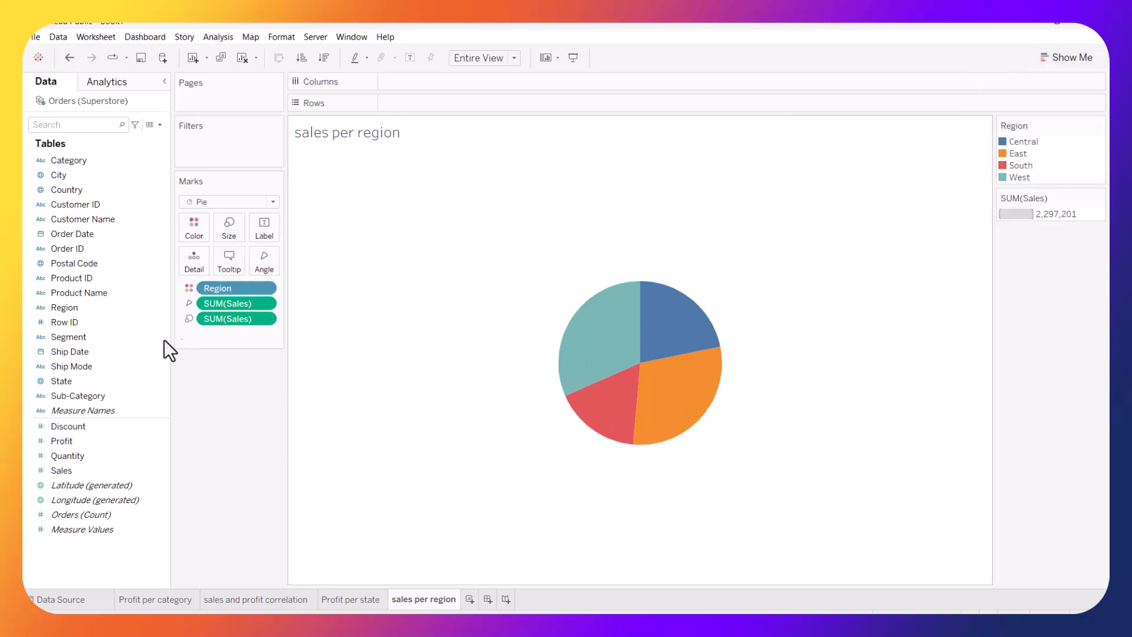
{"action": "left_click_drag", "start_coordinate": [59, 470], "coordinate": [266, 229]}
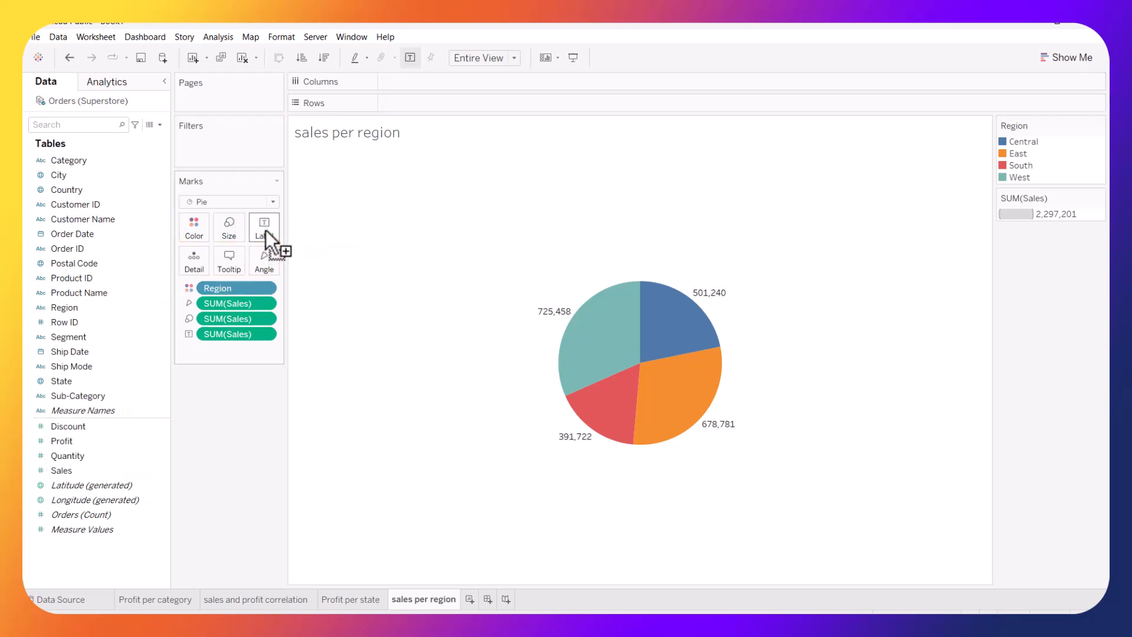
{"action": "left_click", "coordinate": [68, 302]}
{"action": "left_click_drag", "start_coordinate": [69, 302], "coordinate": [262, 229]}
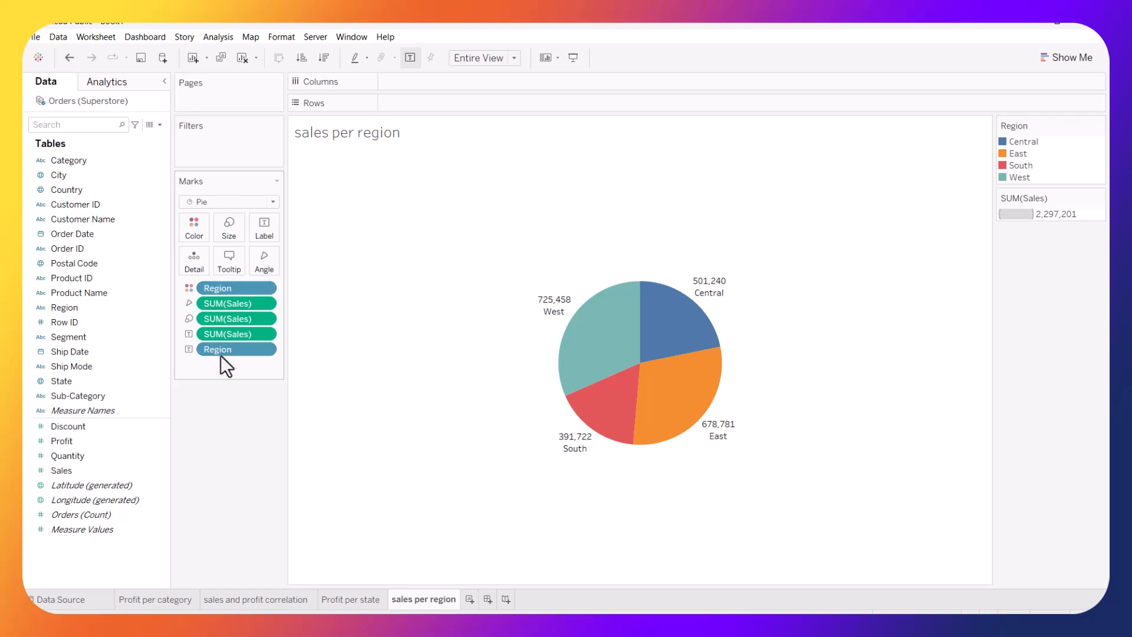
{"action": "left_click_drag", "start_coordinate": [227, 351], "coordinate": [88, 392]}
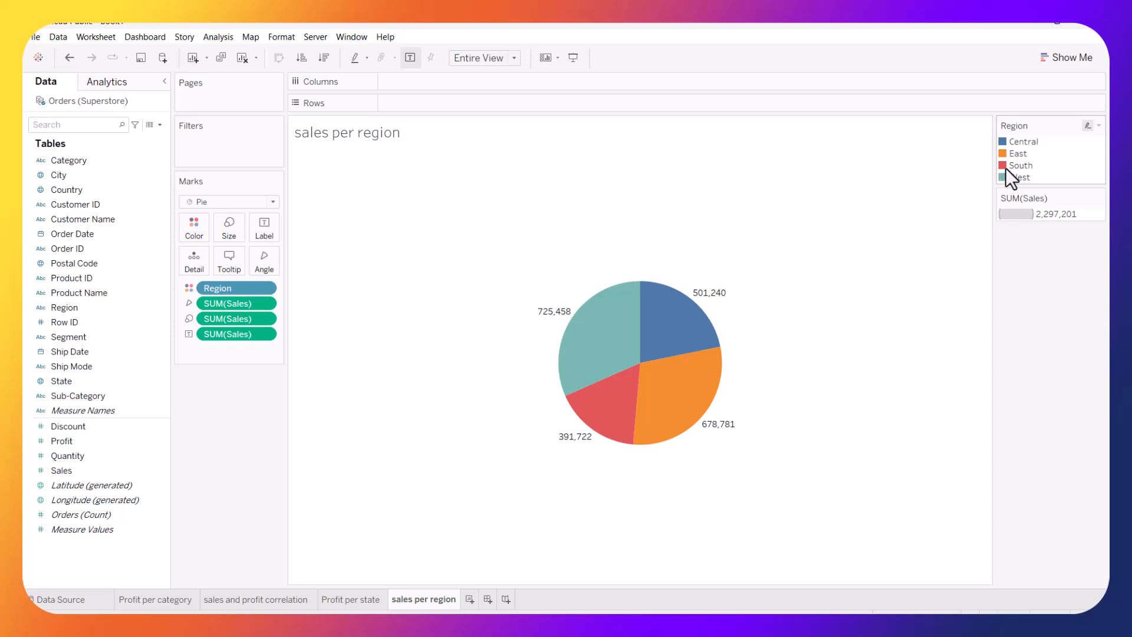
- Review the "Profit per state" map and return to the "sales per region" pie chart to examine its slices
{"action": "mouse_move", "coordinate": [678, 307]}
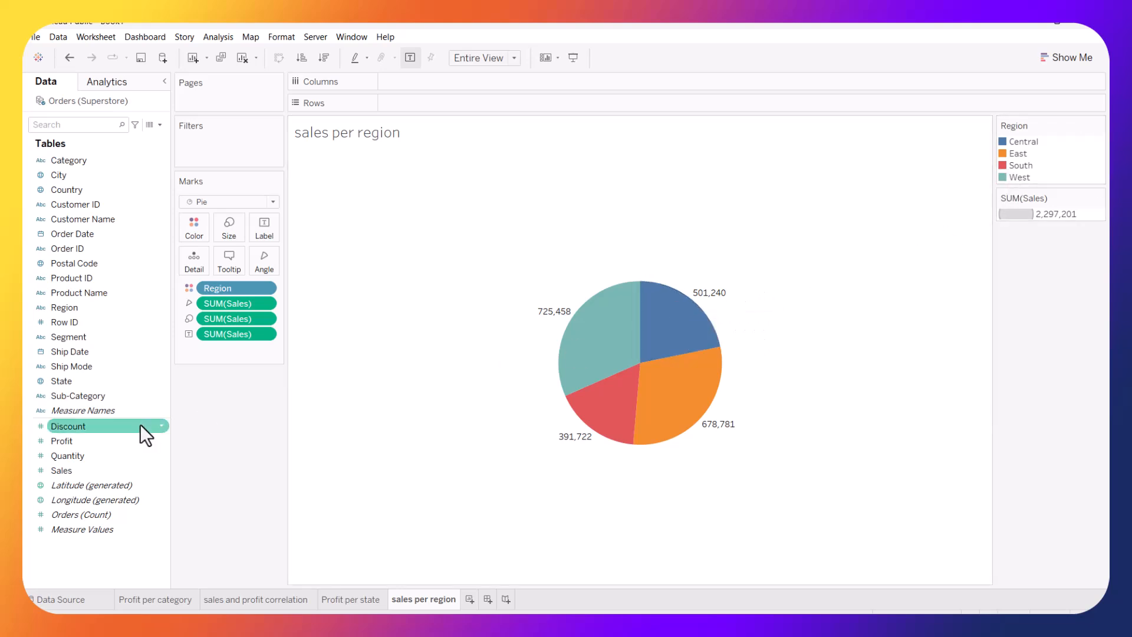
{"action": "left_click", "coordinate": [355, 599]}
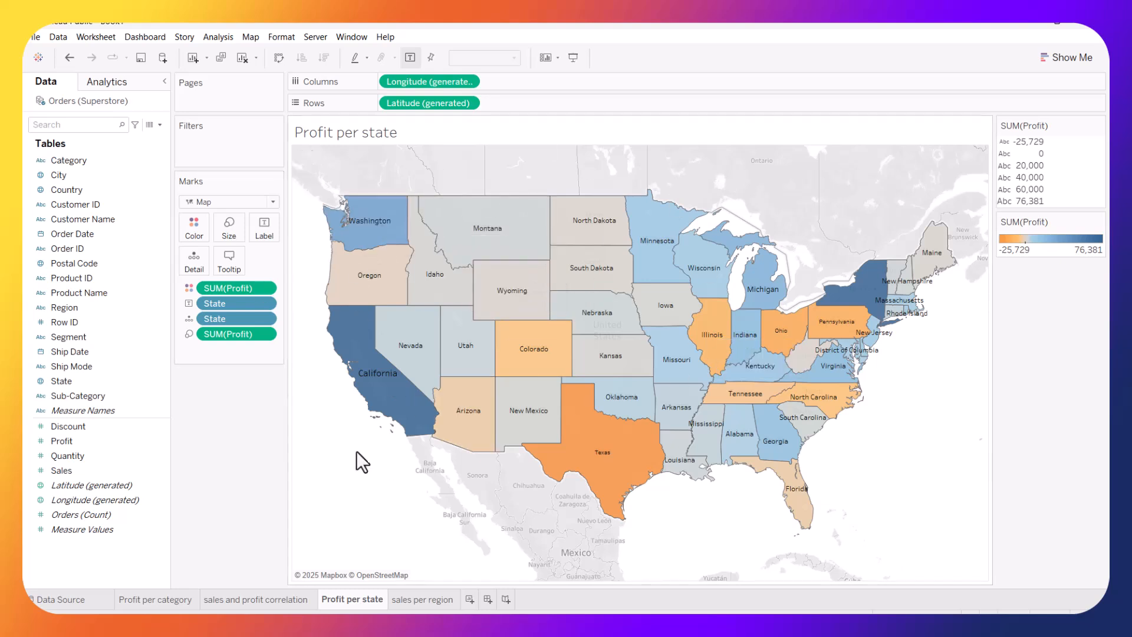
{"action": "left_click", "coordinate": [430, 597]}
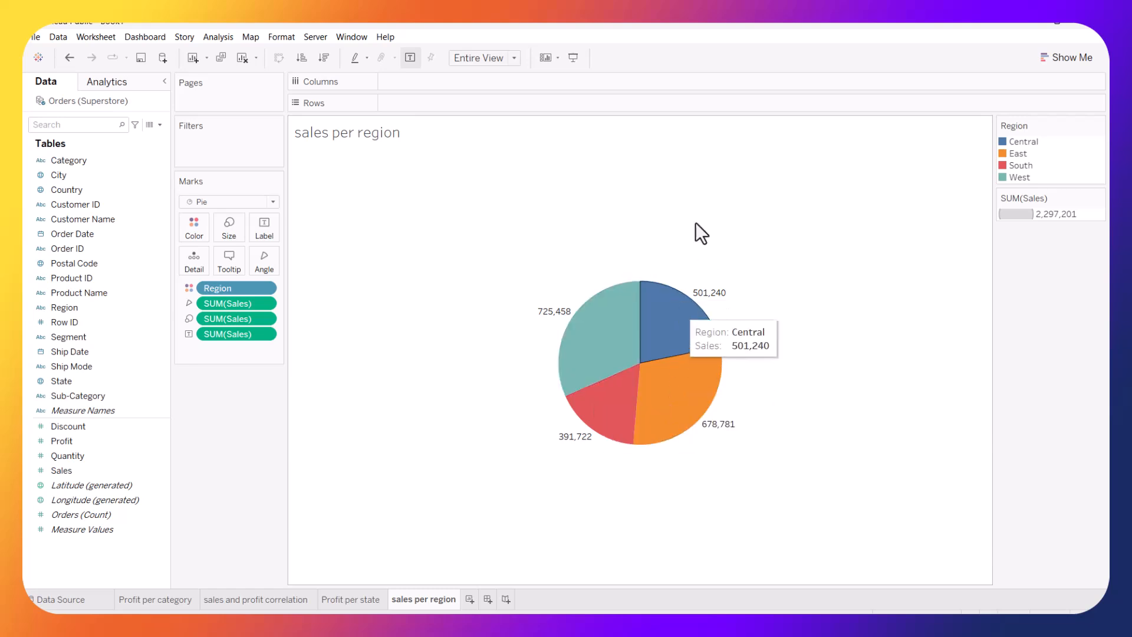